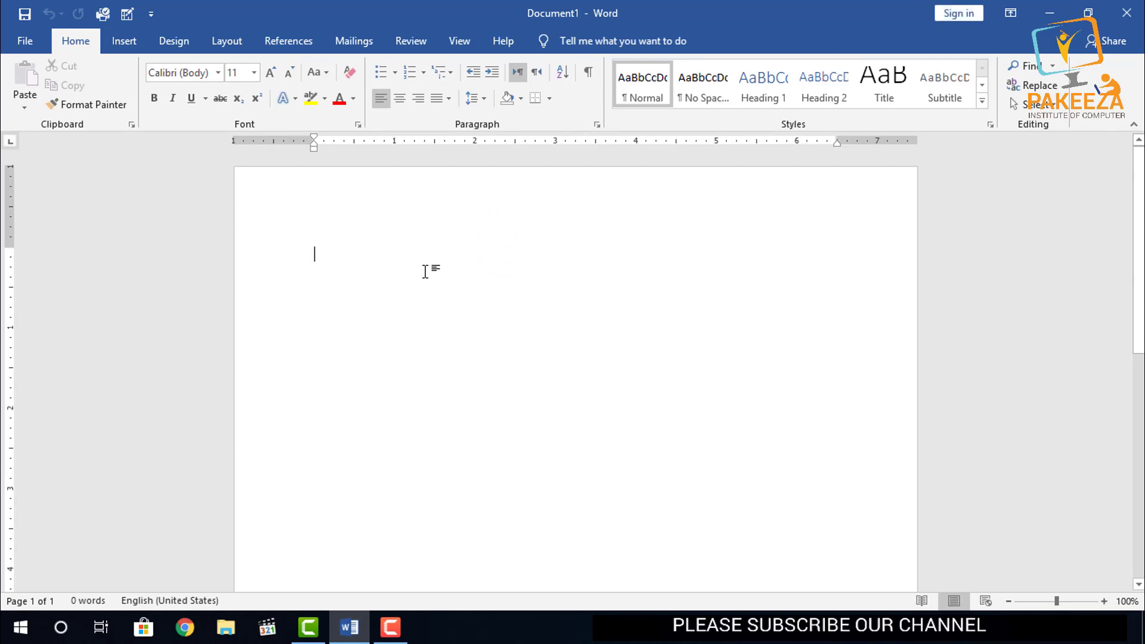
Write the lines "Open", "Save" and "Save as" in the blank document and select the "Open" line.
{"action": "type", "text": "Open "}
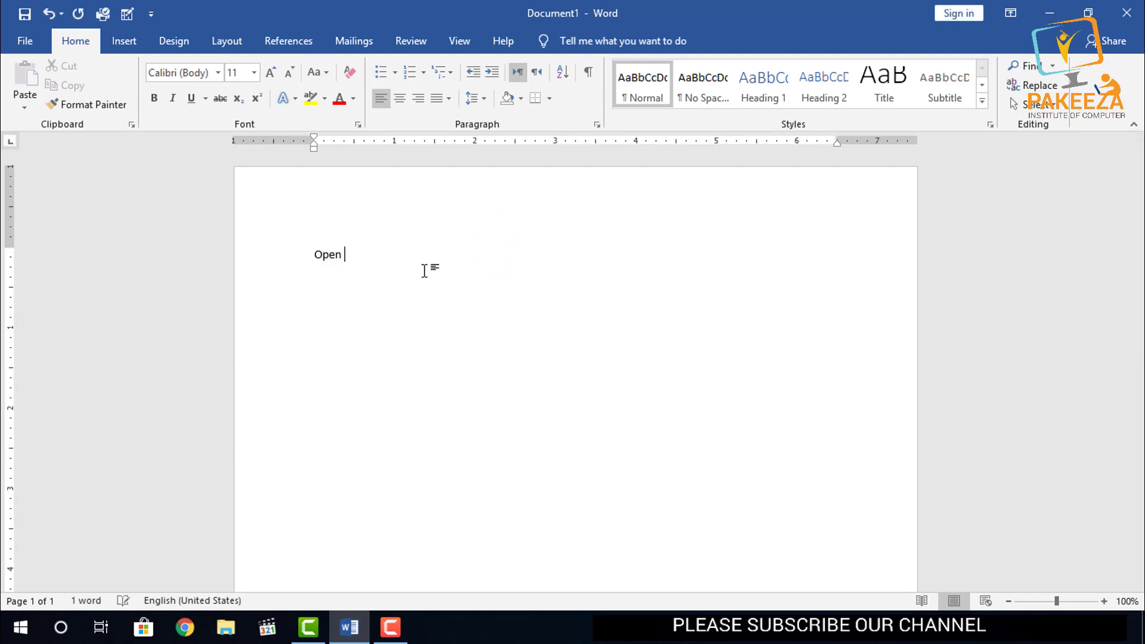
{"action": "type", "text": "Save"}
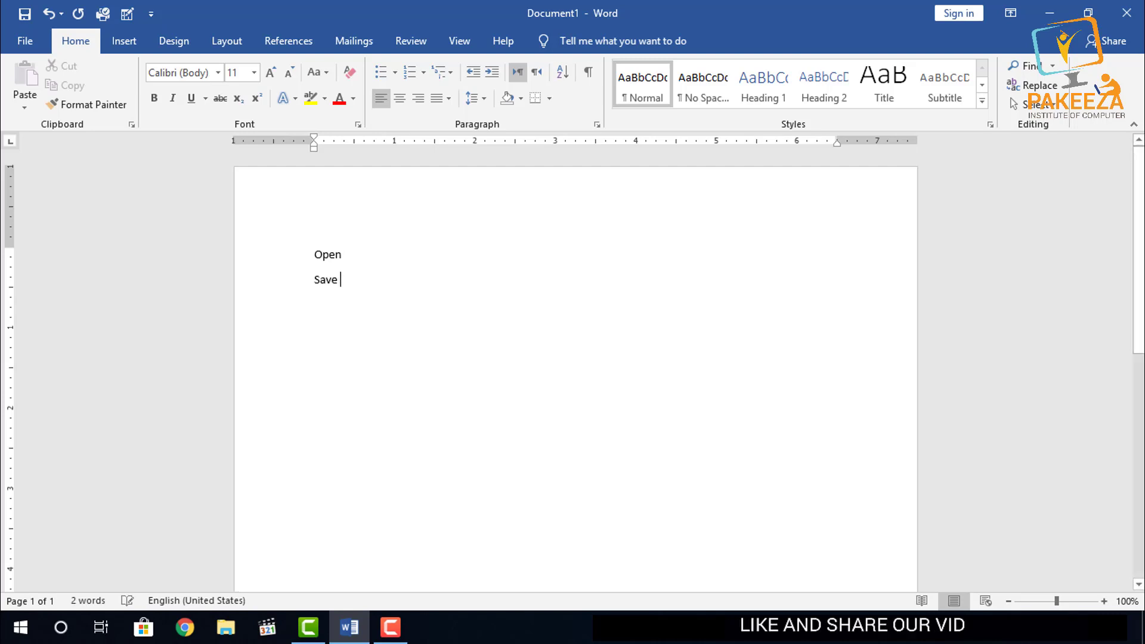
{"action": "key", "text": "Return"}
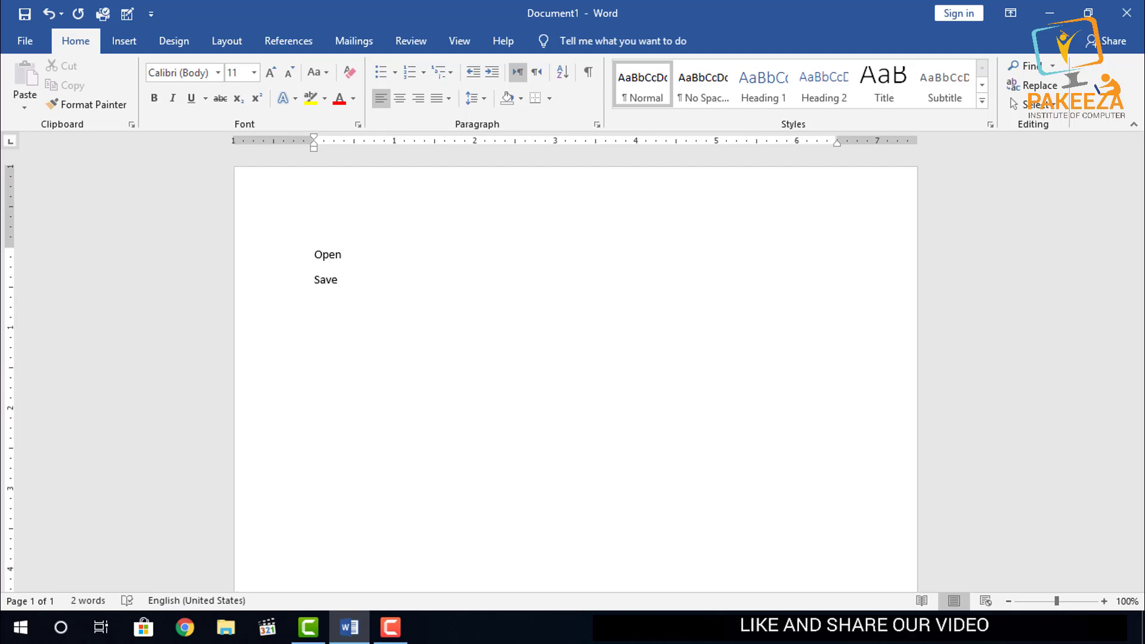
{"action": "type", "text": "save as"}
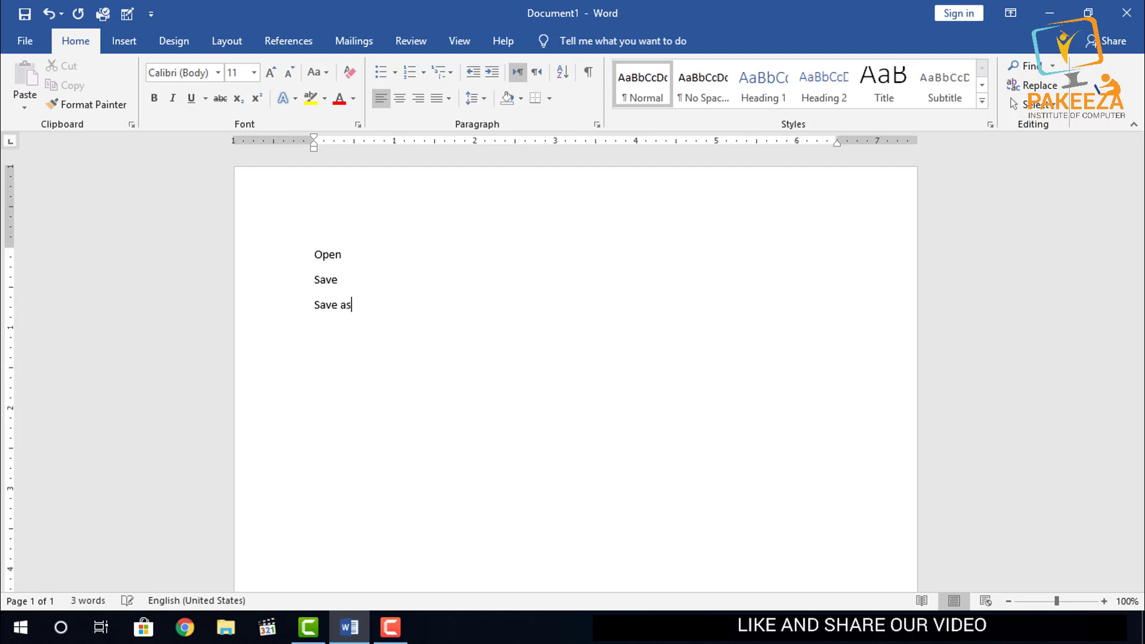
{"action": "key", "text": "Return"}
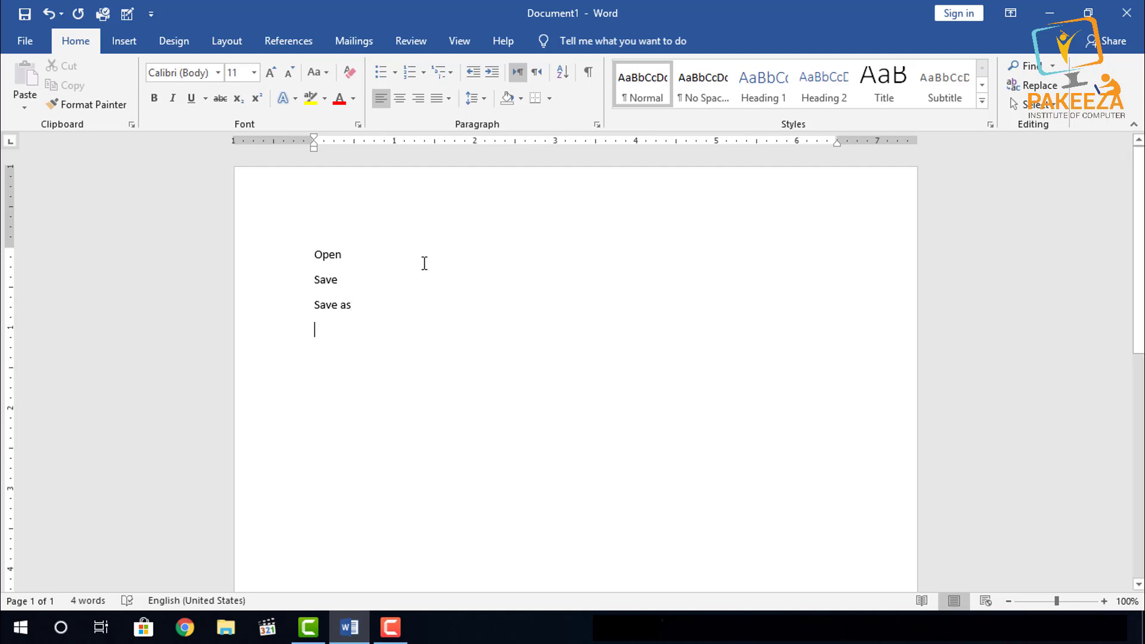
{"action": "left_click_drag", "start_coordinate": [358, 255], "coordinate": [312, 249]}
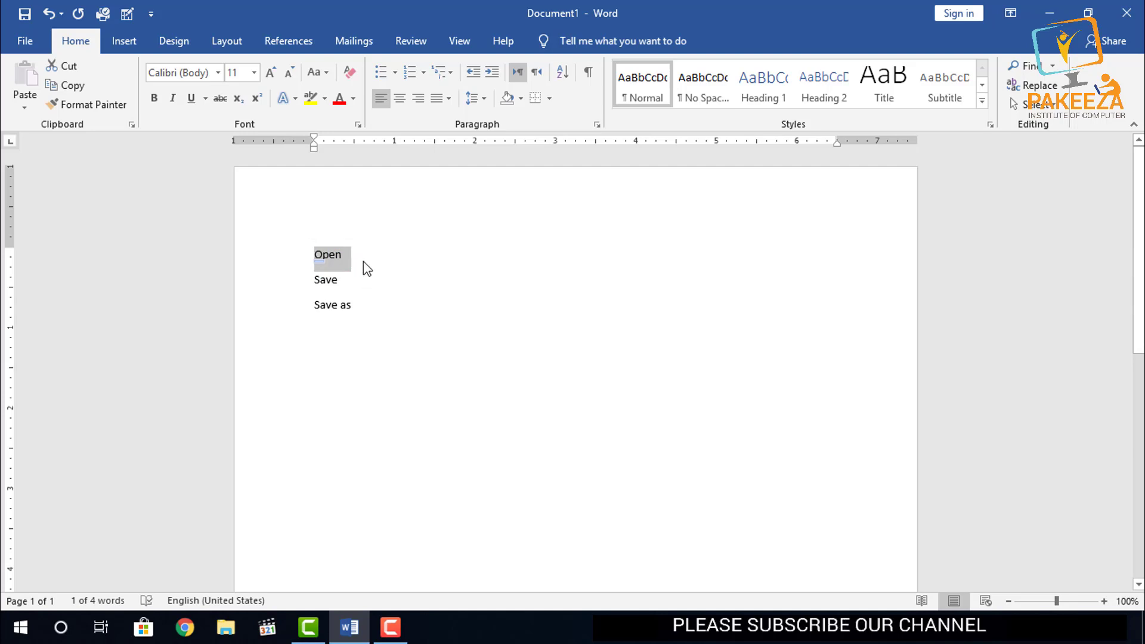
Open the Teacher Experience Certificate document from the Desktop folder and look through its text.
{"action": "left_click", "coordinate": [24, 43]}
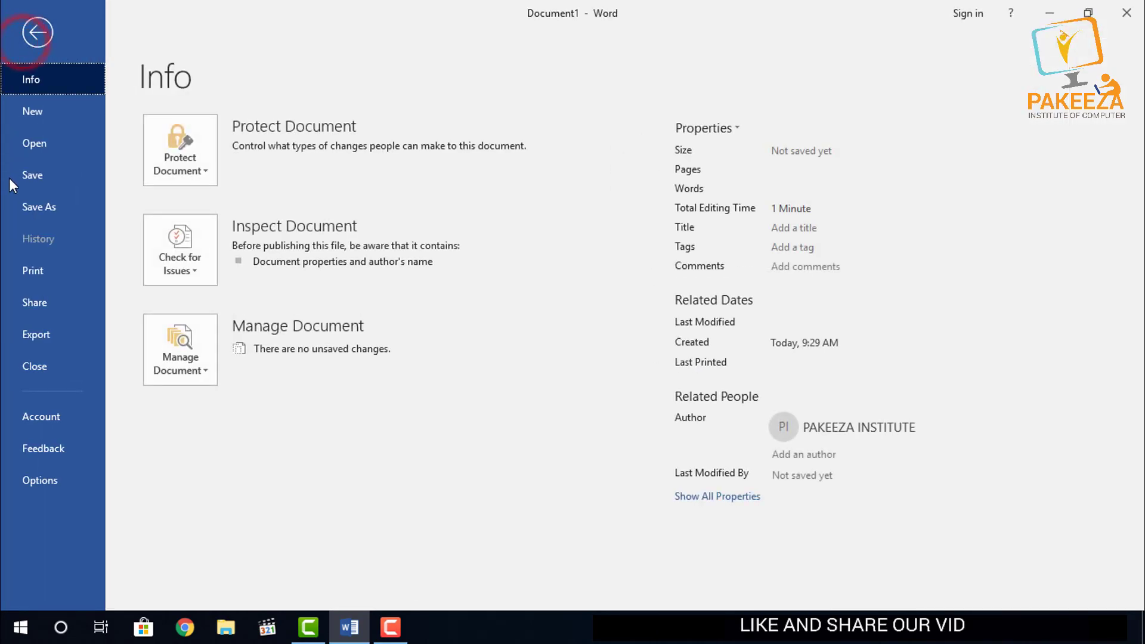
{"action": "left_click", "coordinate": [29, 142]}
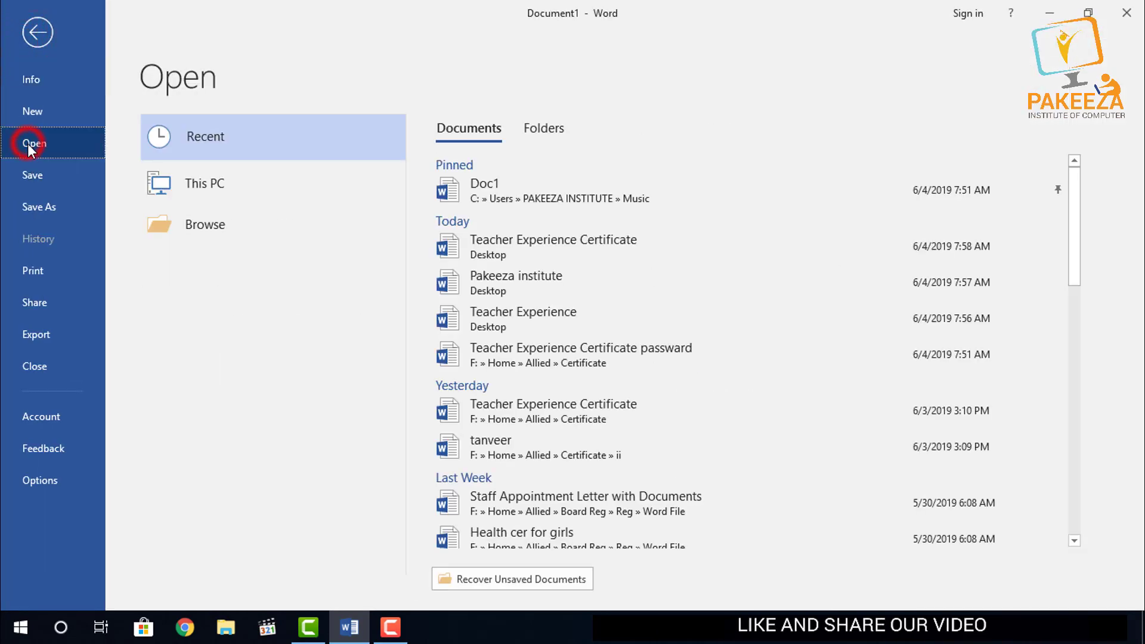
{"action": "double_click", "coordinate": [206, 180]}
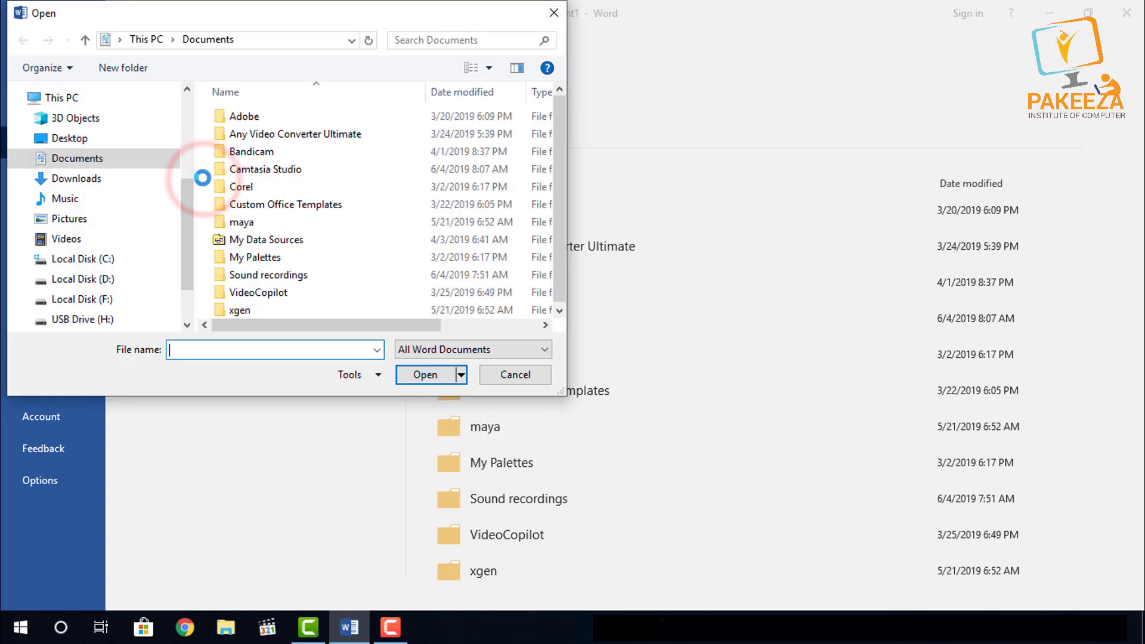
{"action": "left_click_drag", "start_coordinate": [555, 162], "coordinate": [557, 167]}
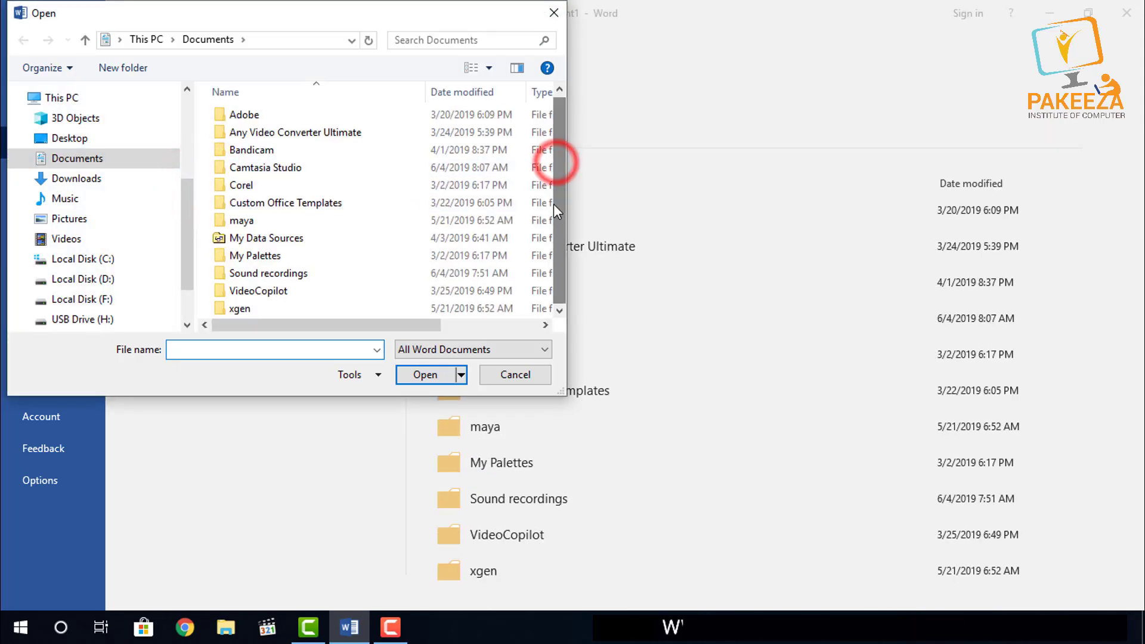
{"action": "left_click", "coordinate": [64, 137]}
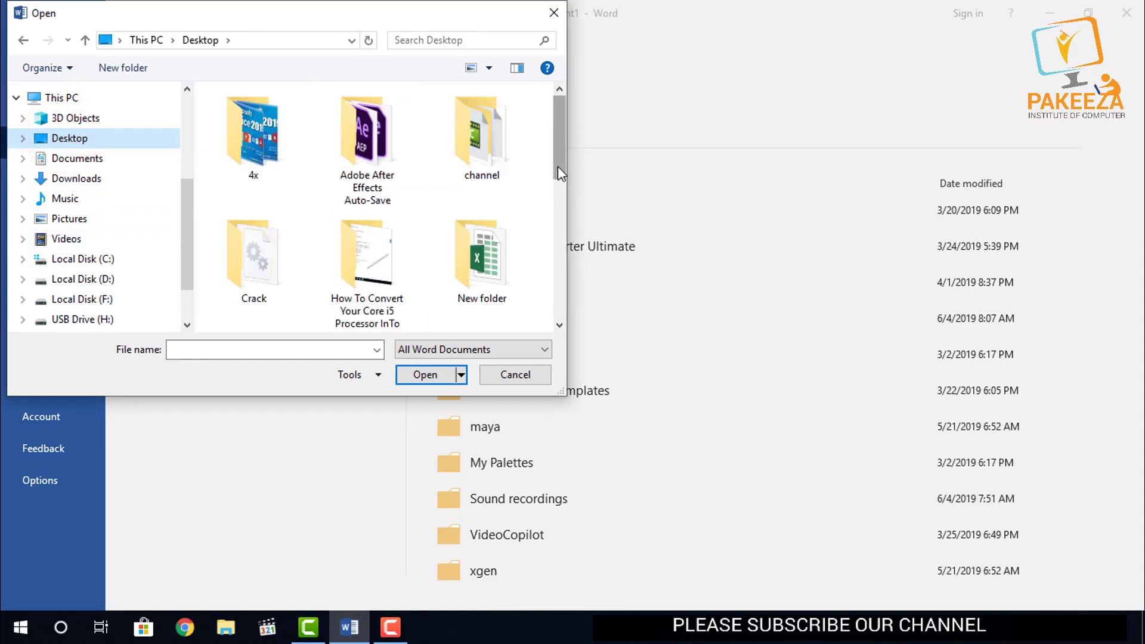
{"action": "left_click_drag", "start_coordinate": [560, 172], "coordinate": [559, 296]}
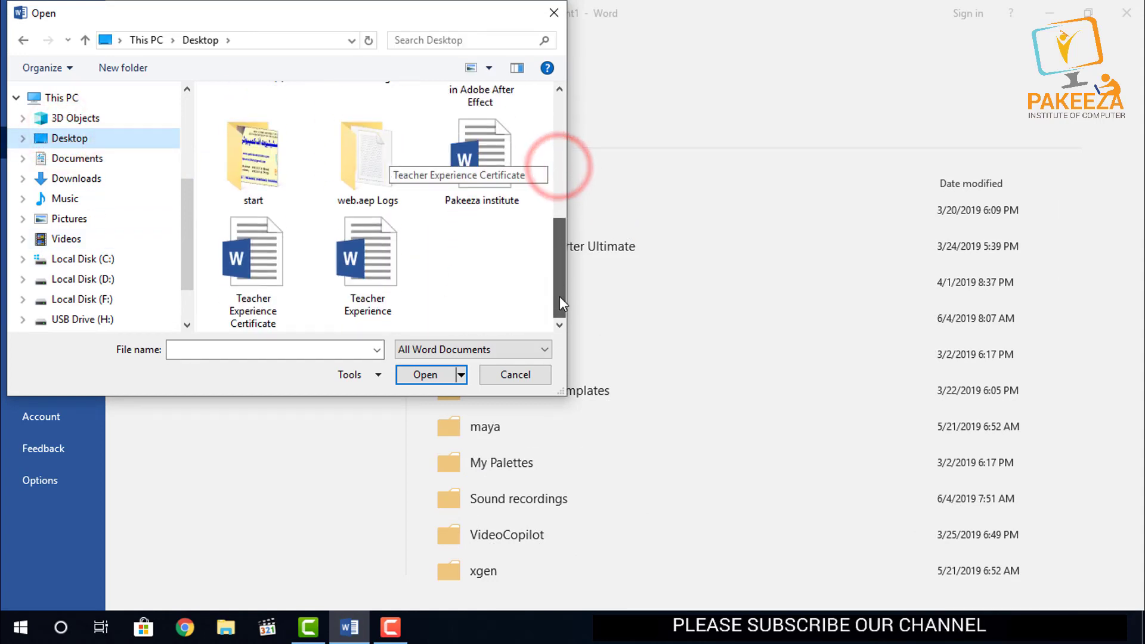
{"action": "left_click", "coordinate": [249, 273]}
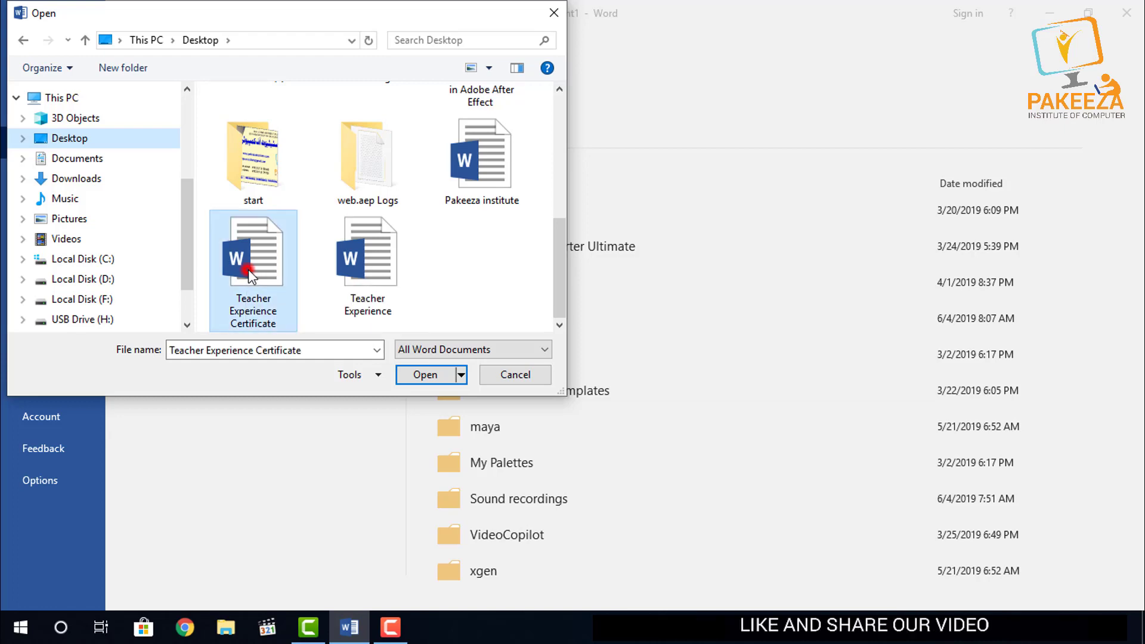
{"action": "left_click", "coordinate": [418, 375]}
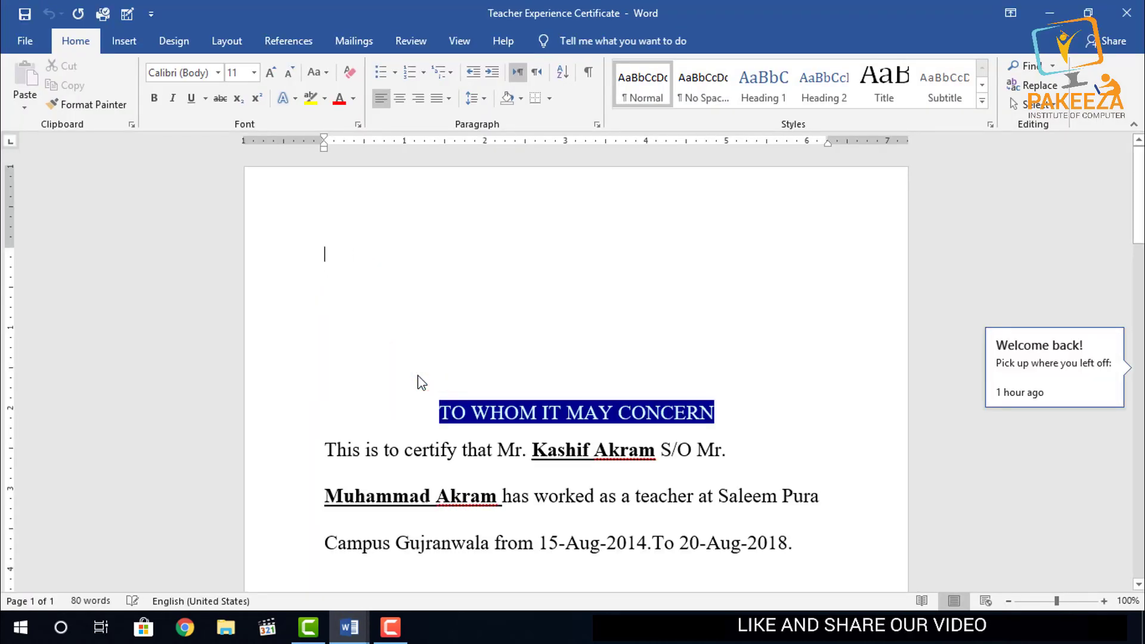
{"action": "scroll", "coordinate": [418, 378], "scroll_direction": "down", "scroll_amount": 5}
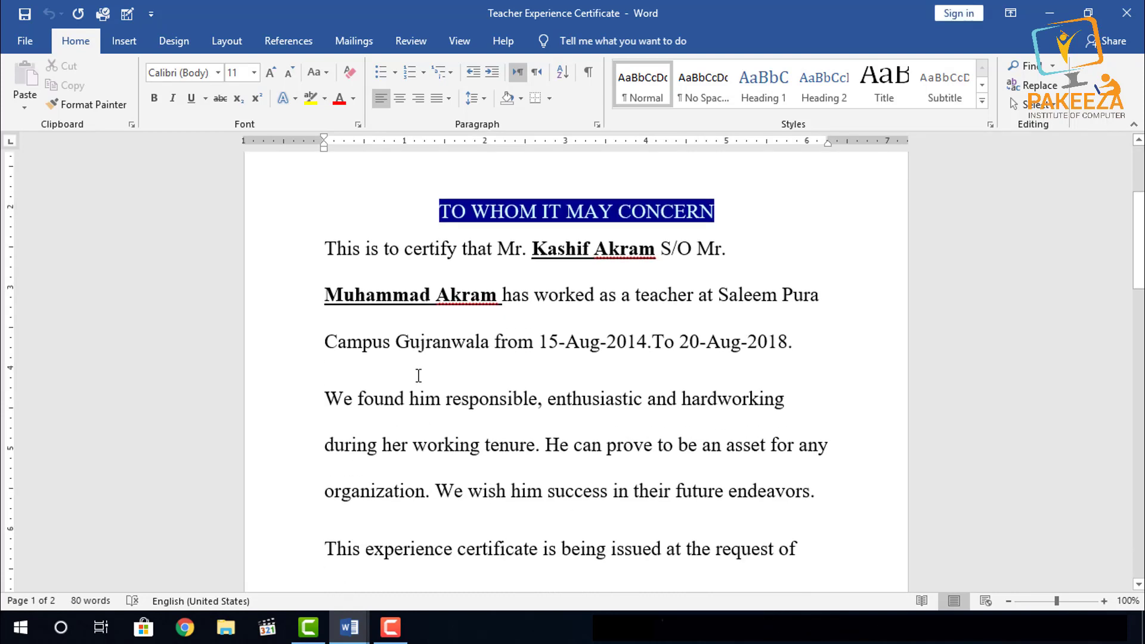
{"action": "scroll", "coordinate": [419, 375], "scroll_direction": "down", "scroll_amount": 1}
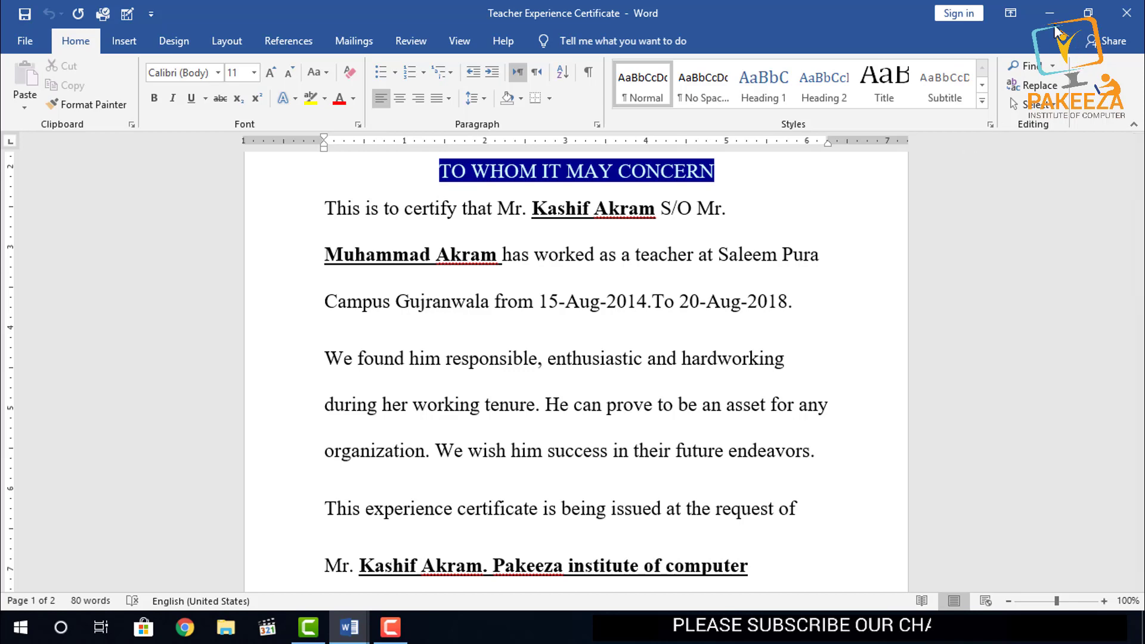
Close the Teacher Experience Certificate document and close Document1 without saving its changes.
{"action": "left_click", "coordinate": [1125, 14]}
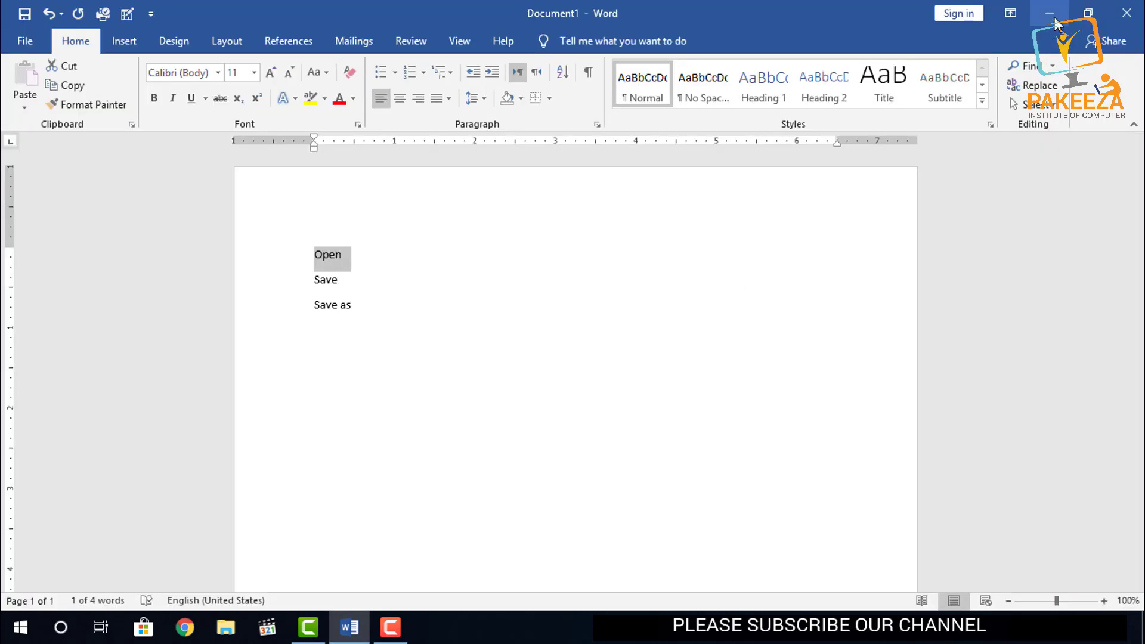
{"action": "left_click", "coordinate": [1125, 14]}
{"action": "left_click", "coordinate": [560, 343]}
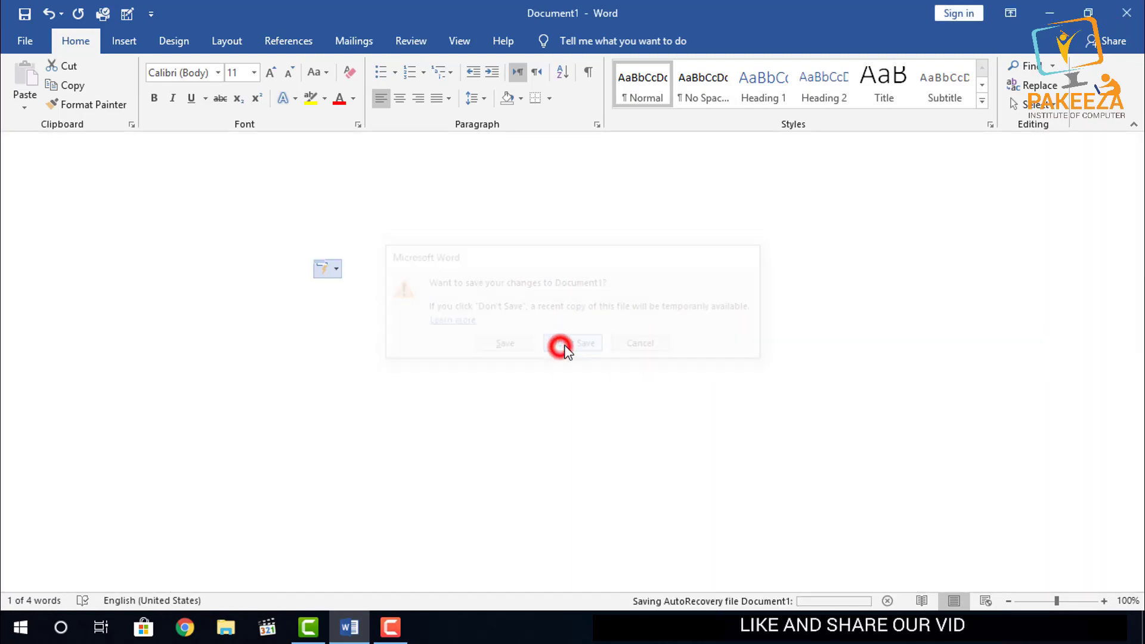
{"action": "left_click", "coordinate": [846, 303]}
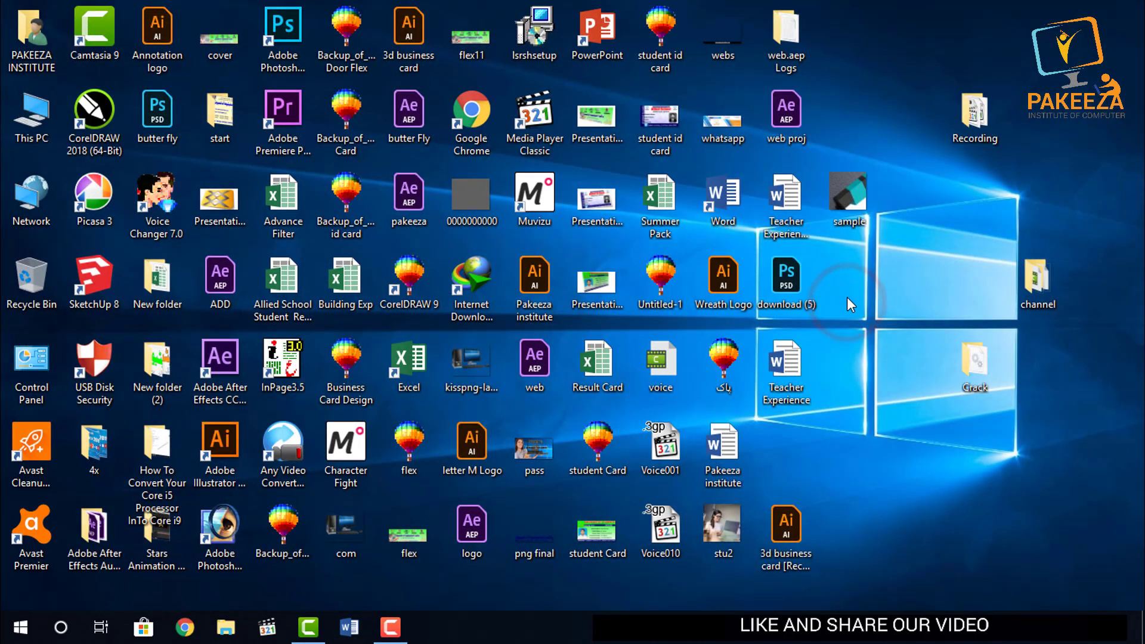
Open the Teacher Experience document directly from the Windows desktop and look through its text.
{"action": "left_click", "coordinate": [797, 372]}
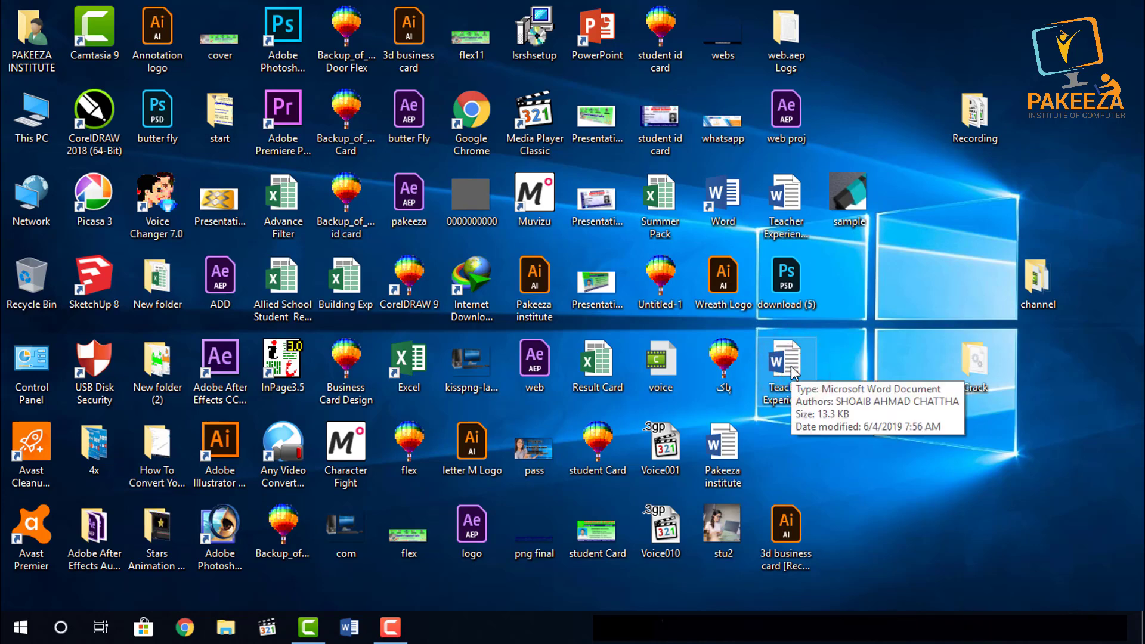
{"action": "right_click", "coordinate": [794, 374]}
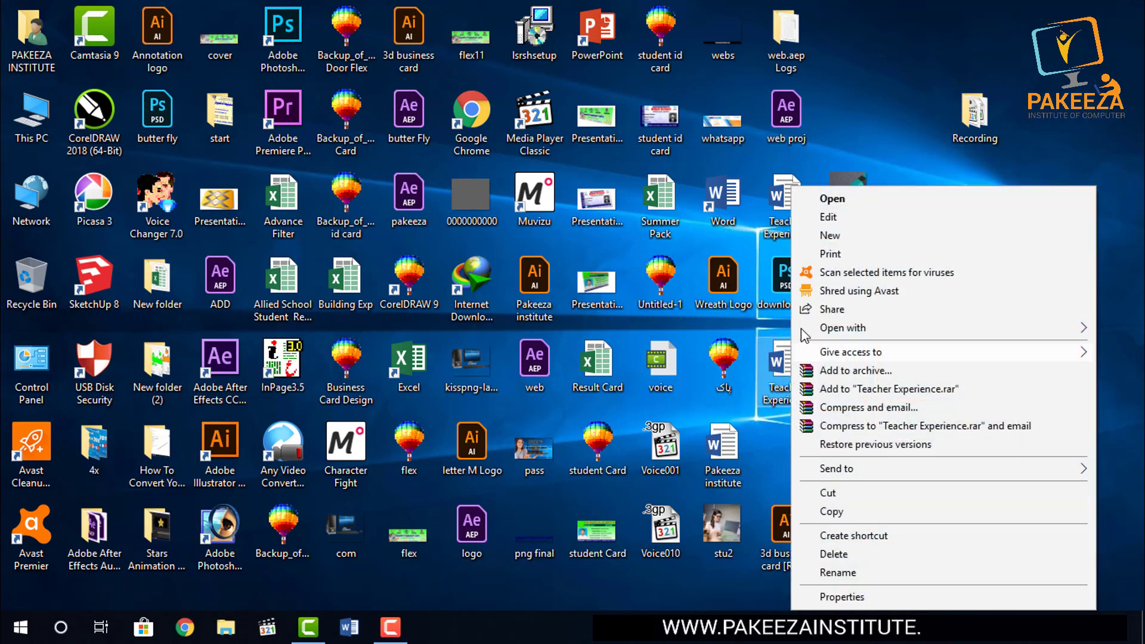
{"action": "left_click", "coordinate": [829, 201]}
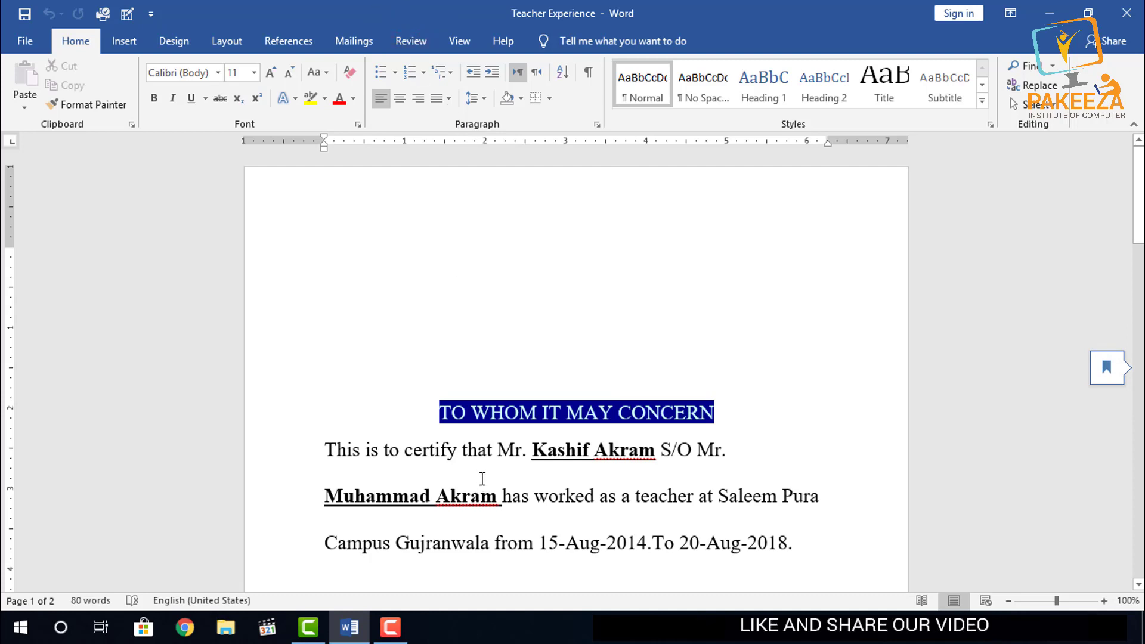
{"action": "scroll", "coordinate": [481, 480], "scroll_direction": "down", "scroll_amount": 5}
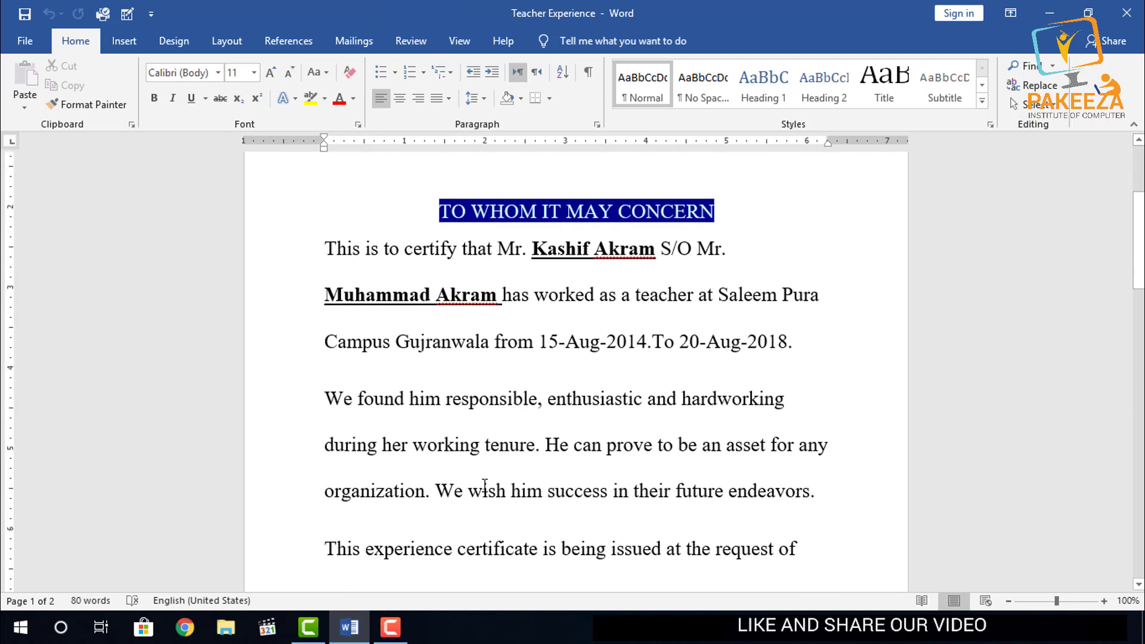
{"action": "scroll", "coordinate": [485, 486], "scroll_direction": "down", "scroll_amount": 6}
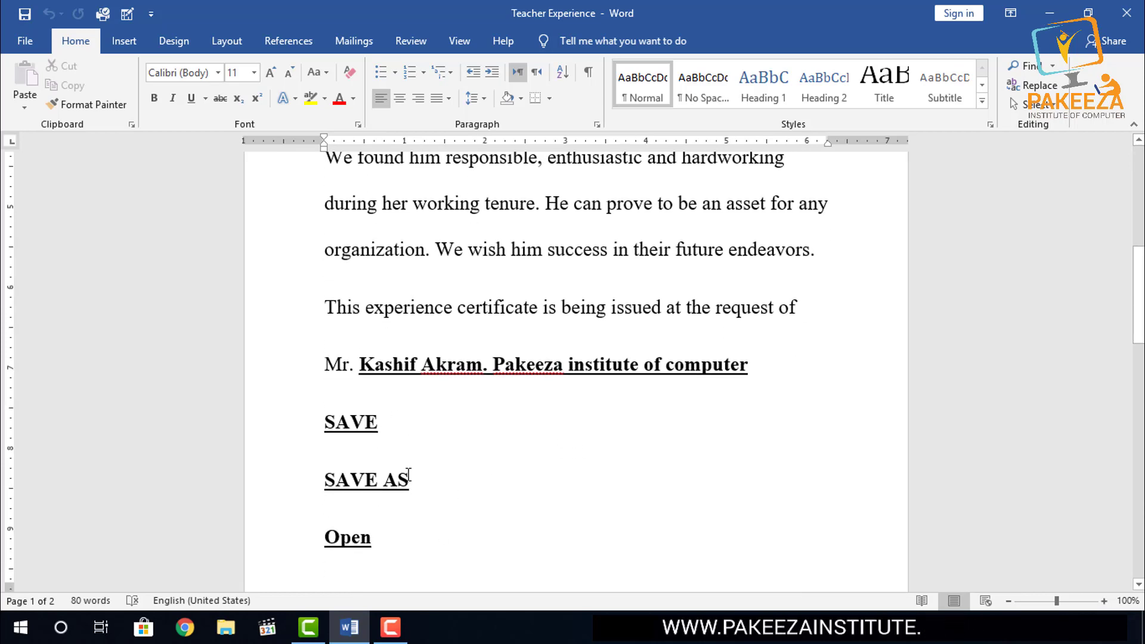
{"action": "scroll", "coordinate": [388, 480], "scroll_direction": "up", "scroll_amount": 5}
{"action": "scroll", "coordinate": [388, 477], "scroll_direction": "up", "scroll_amount": 3}
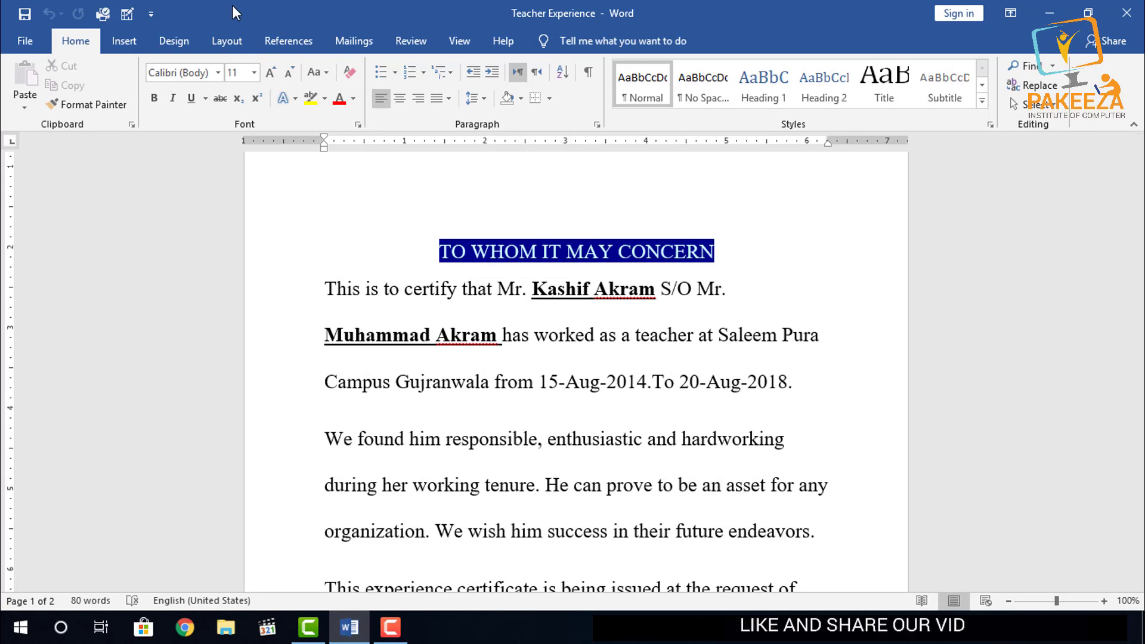
Start saving a copy of the document with Save As, choosing the Desktop folder on This PC.
{"action": "left_click", "coordinate": [23, 47]}
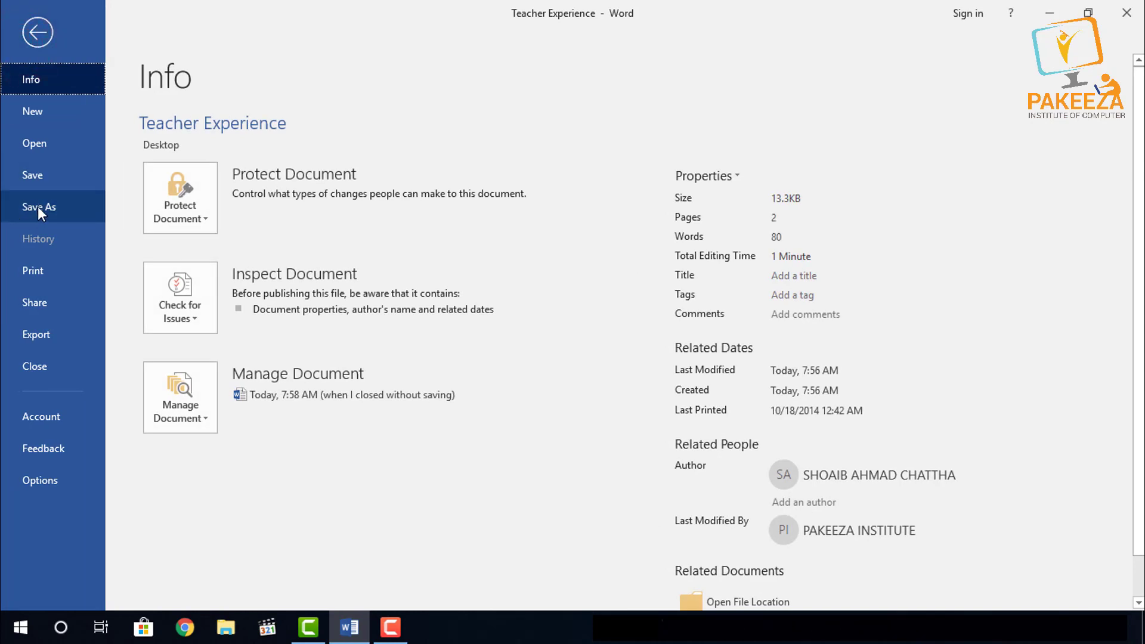
{"action": "left_click", "coordinate": [38, 206]}
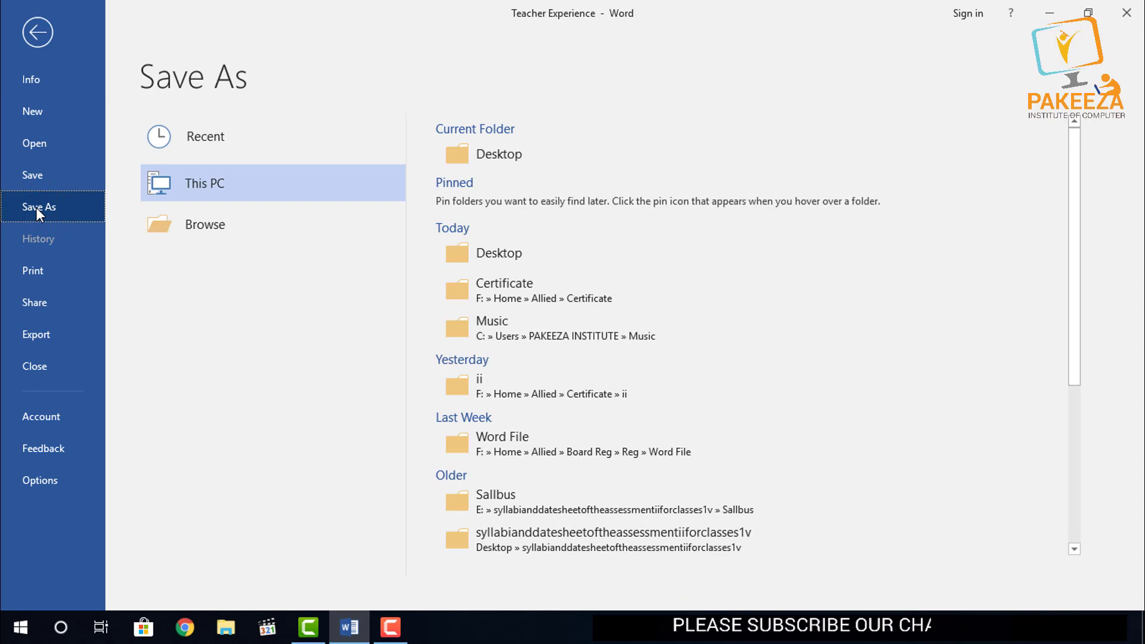
{"action": "double_click", "coordinate": [201, 184]}
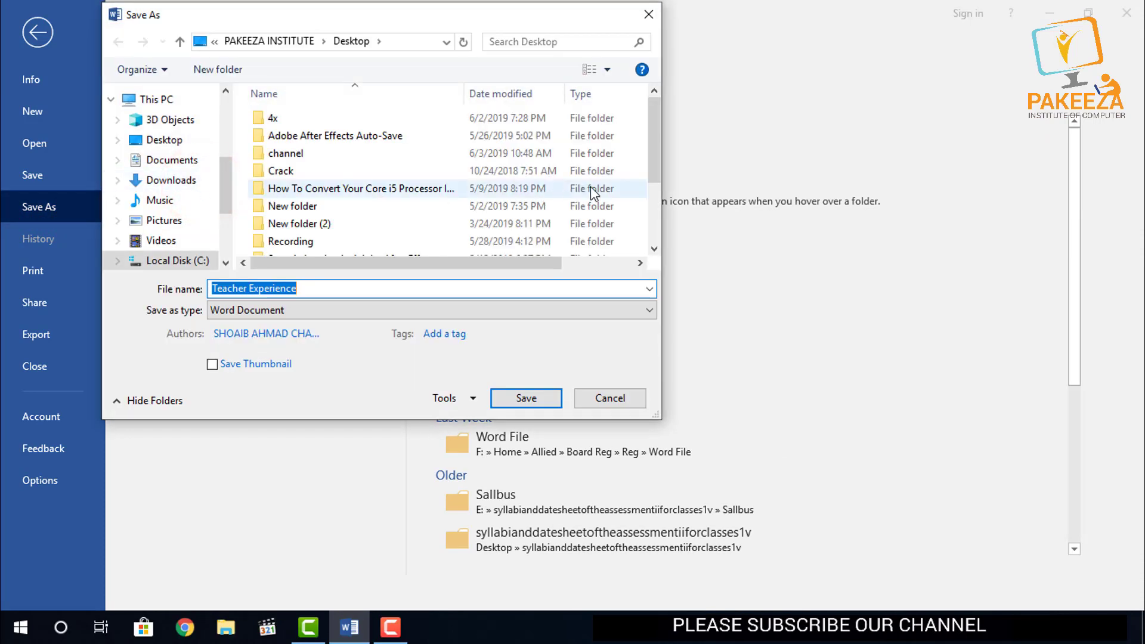
{"action": "left_click", "coordinate": [658, 172]}
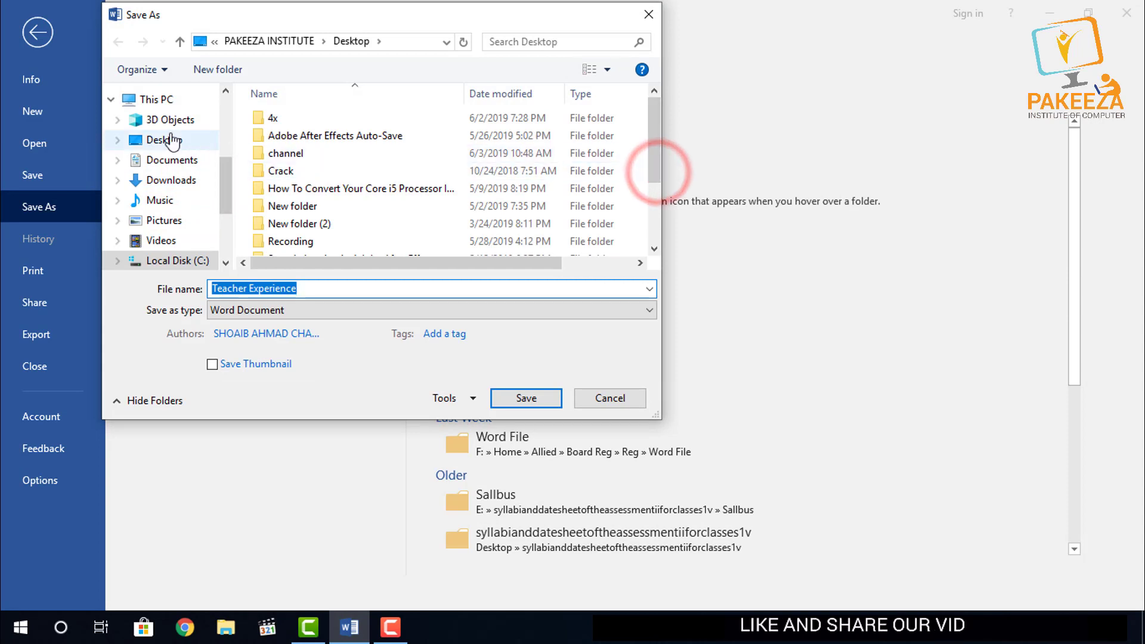
{"action": "left_click", "coordinate": [146, 140]}
Name the copy "Teacher Experience certificate" and save it as a Word Document, replacing the existing file.
{"action": "left_click", "coordinate": [328, 288]}
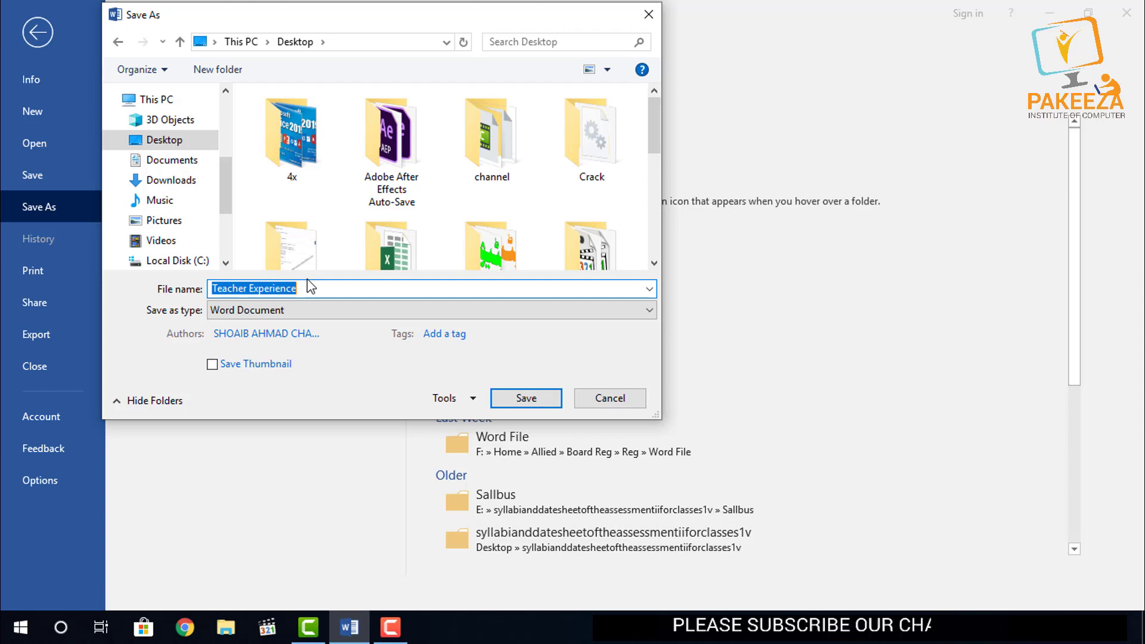
{"action": "left_click", "coordinate": [309, 288]}
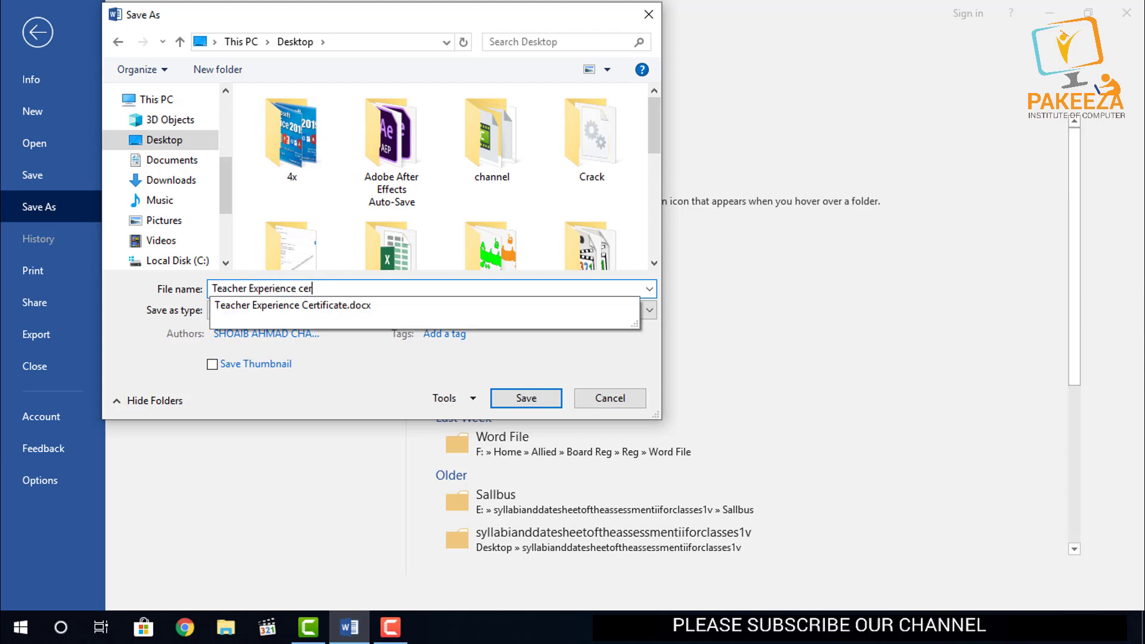
{"action": "type", "text": "certificate"}
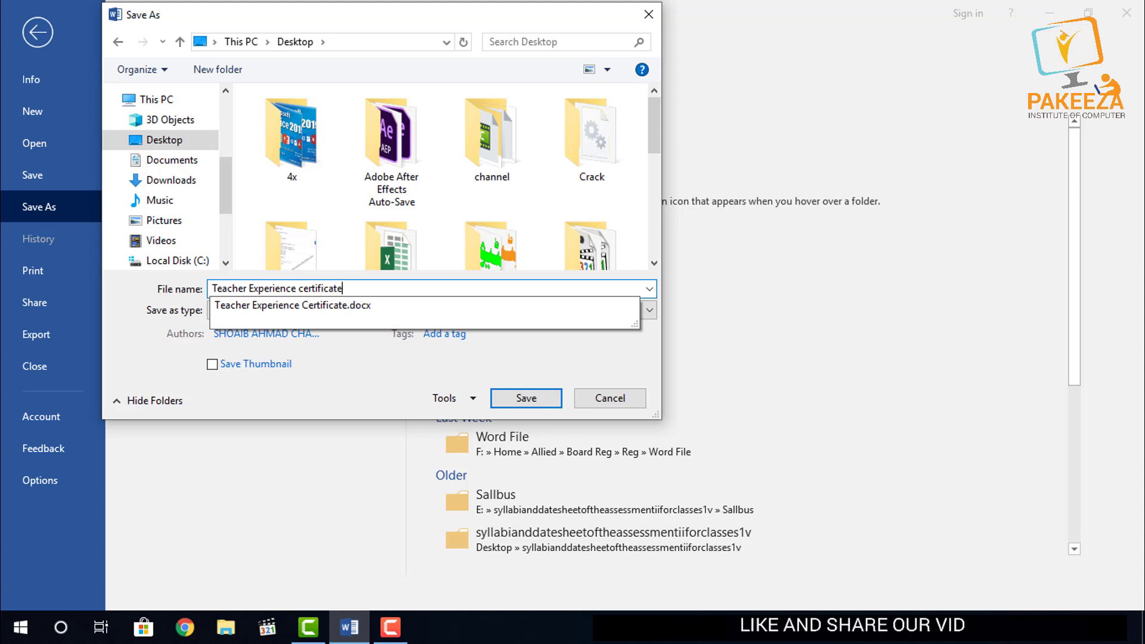
{"action": "left_click", "coordinate": [357, 370]}
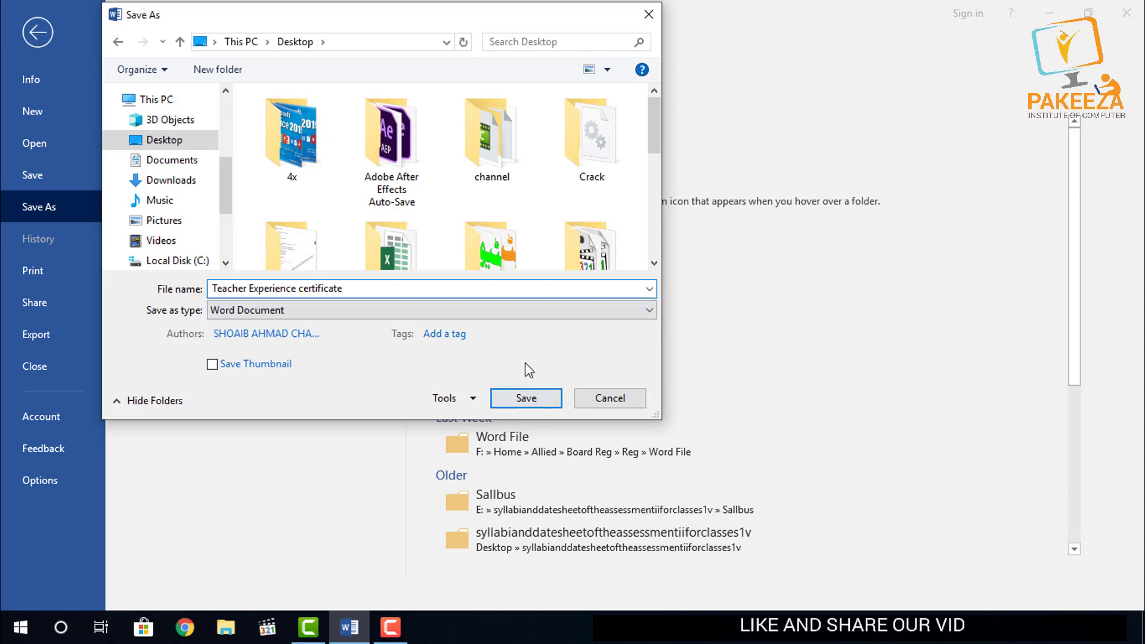
{"action": "left_click", "coordinate": [517, 400]}
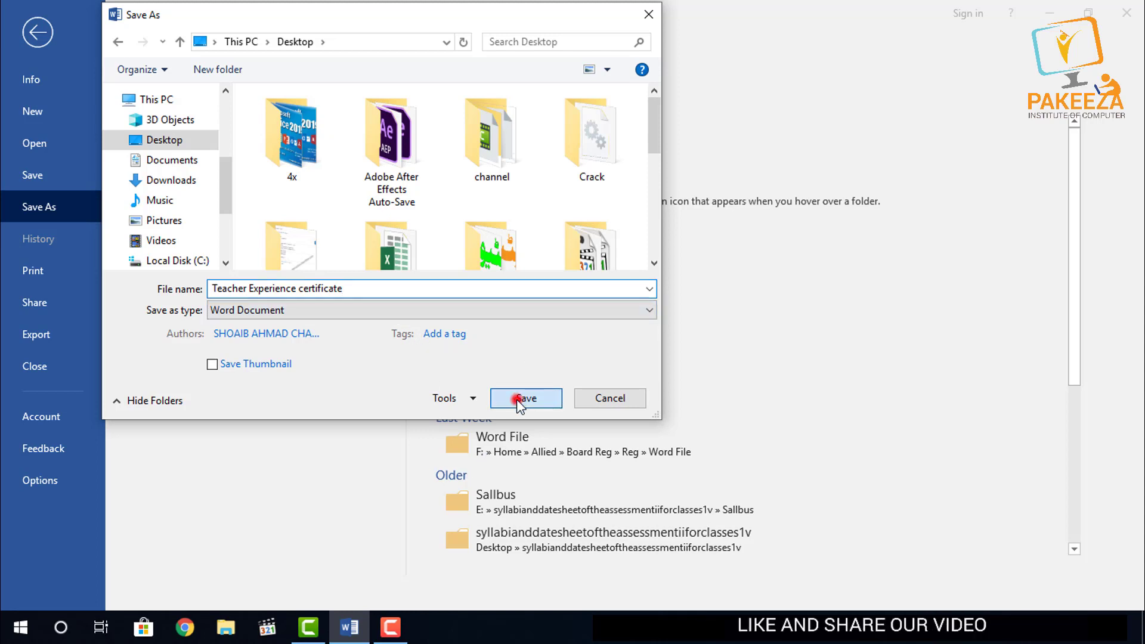
{"action": "left_click", "coordinate": [559, 352]}
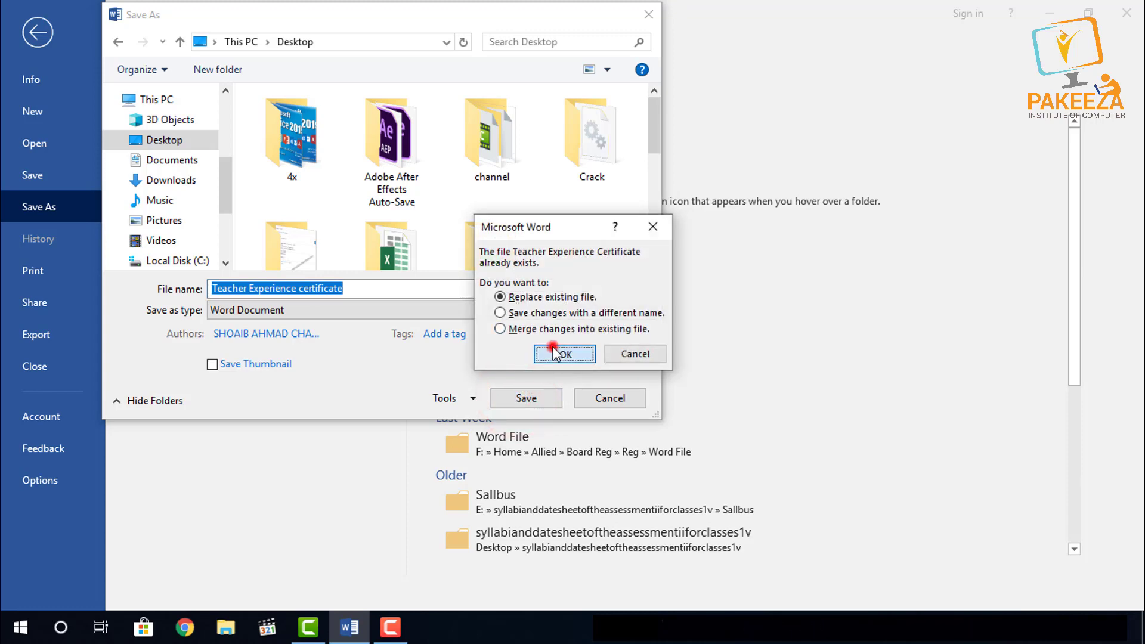
Add a line reading "Editing" after the line ending "Pakeeza institute of computer", followed by an empty line.
{"action": "scroll", "coordinate": [548, 349], "scroll_direction": "down", "scroll_amount": 3}
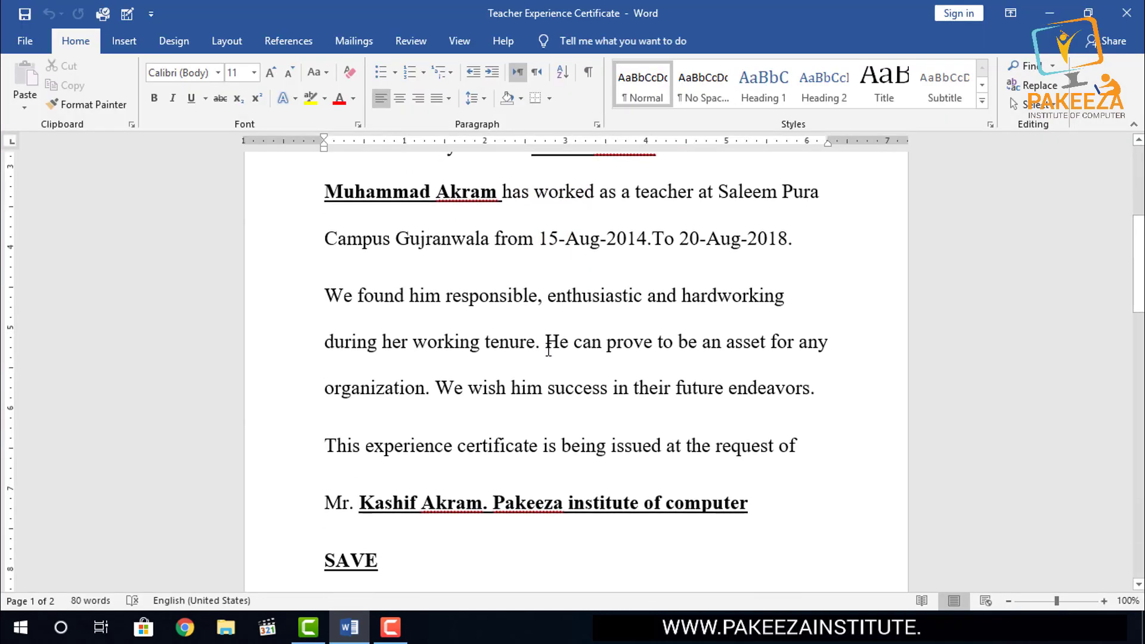
{"action": "scroll", "coordinate": [544, 352], "scroll_direction": "up", "scroll_amount": 2}
{"action": "scroll", "coordinate": [544, 353], "scroll_direction": "up", "scroll_amount": 1}
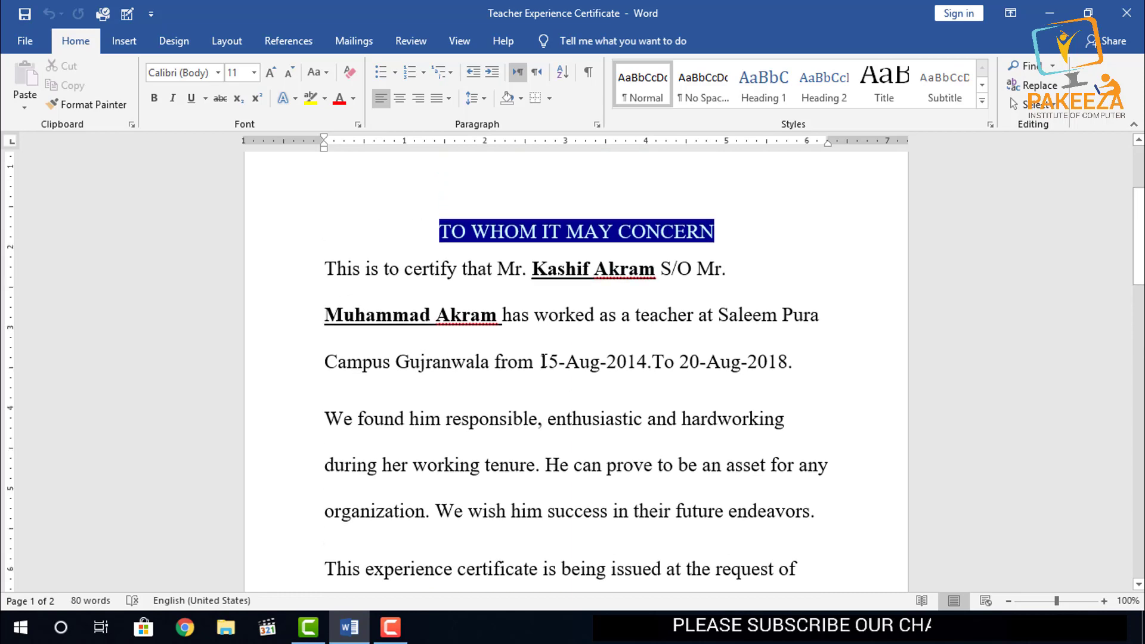
{"action": "scroll", "coordinate": [544, 352], "scroll_direction": "down", "scroll_amount": 4}
{"action": "left_click", "coordinate": [772, 411]}
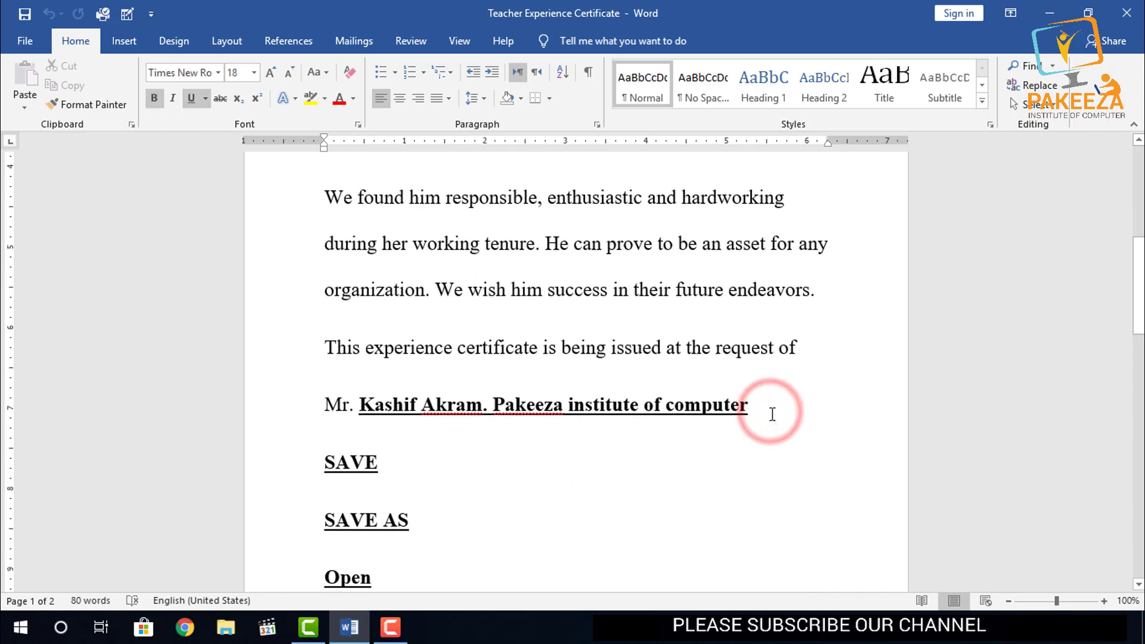
{"action": "key", "text": "Return"}
{"action": "type", "text": "editing"}
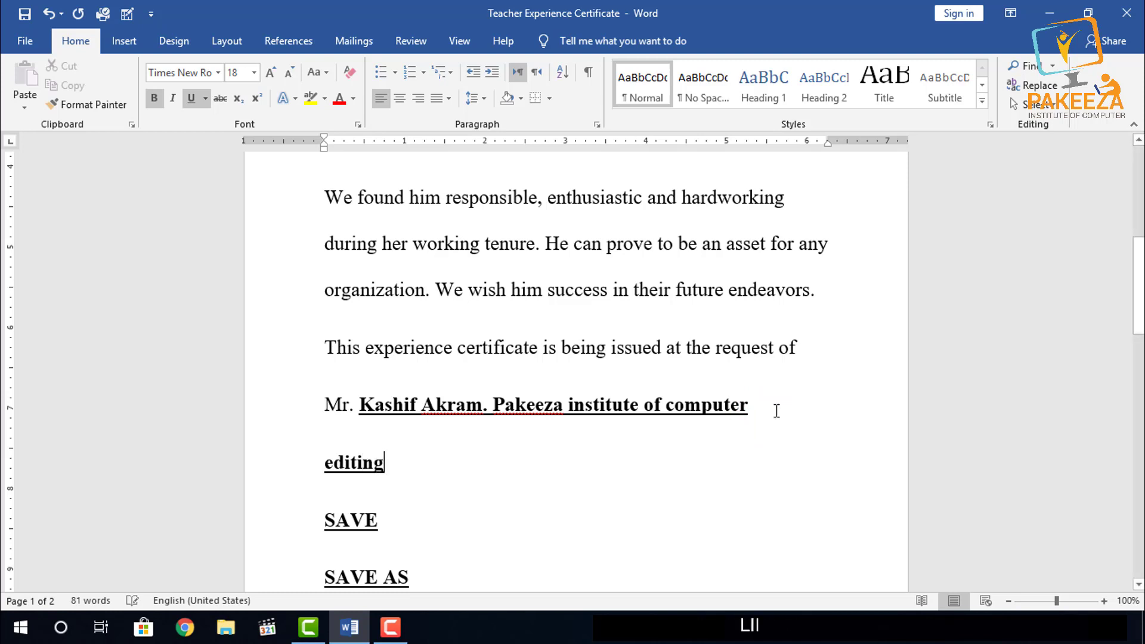
{"action": "key", "text": "Return"}
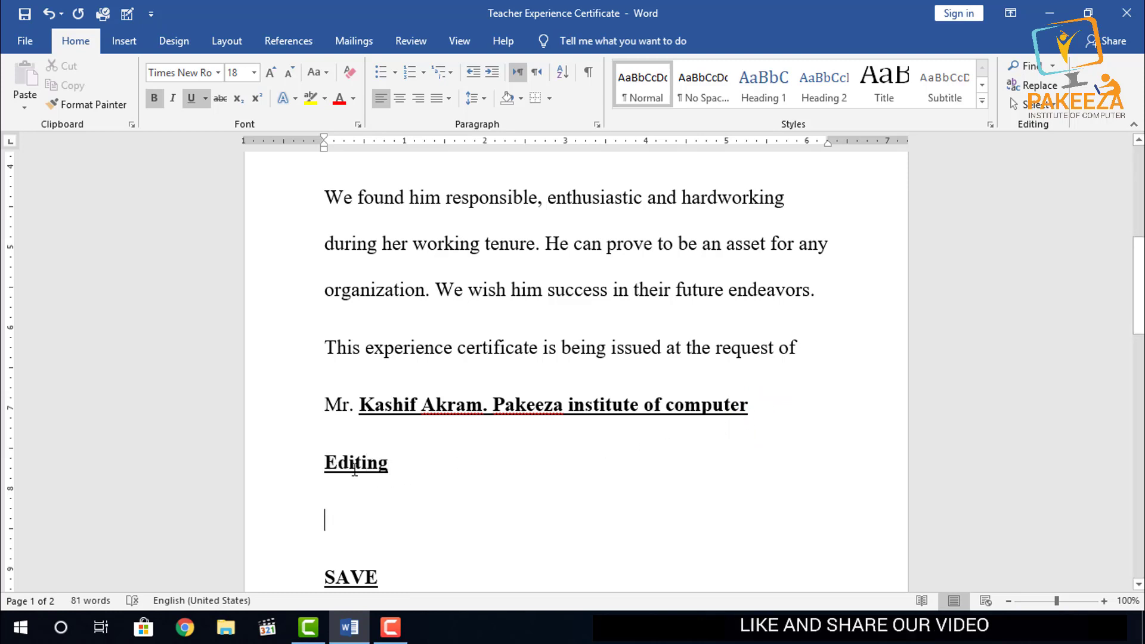
{"action": "mouse_move", "coordinate": [349, 468]}
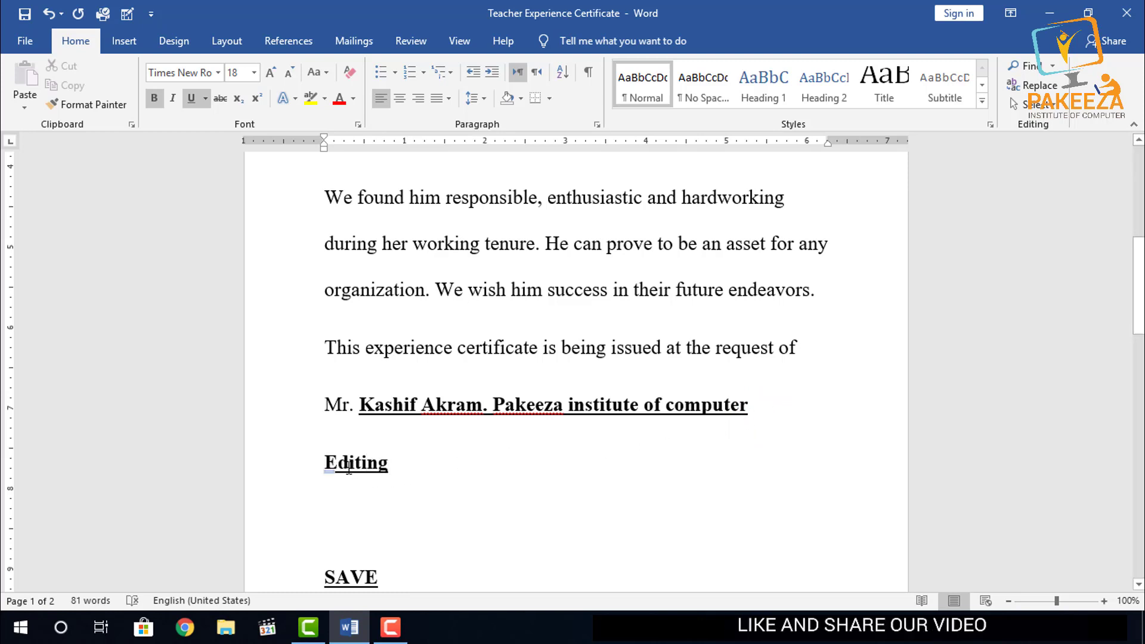
Save the edited certificate under its current name.
{"action": "left_click", "coordinate": [24, 41]}
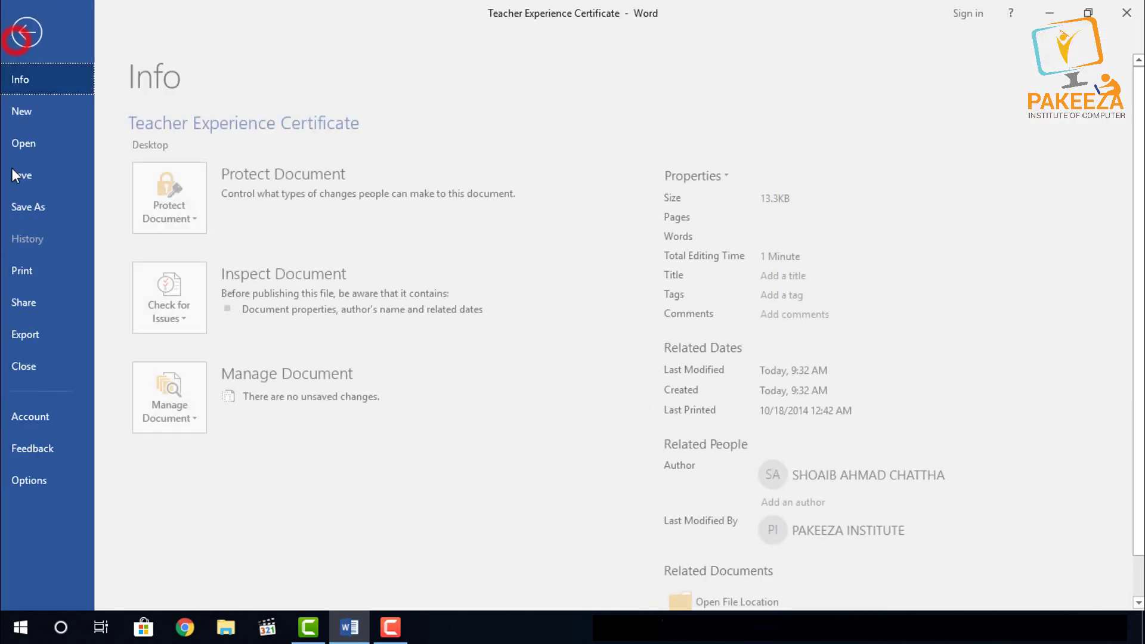
{"action": "left_click", "coordinate": [33, 175]}
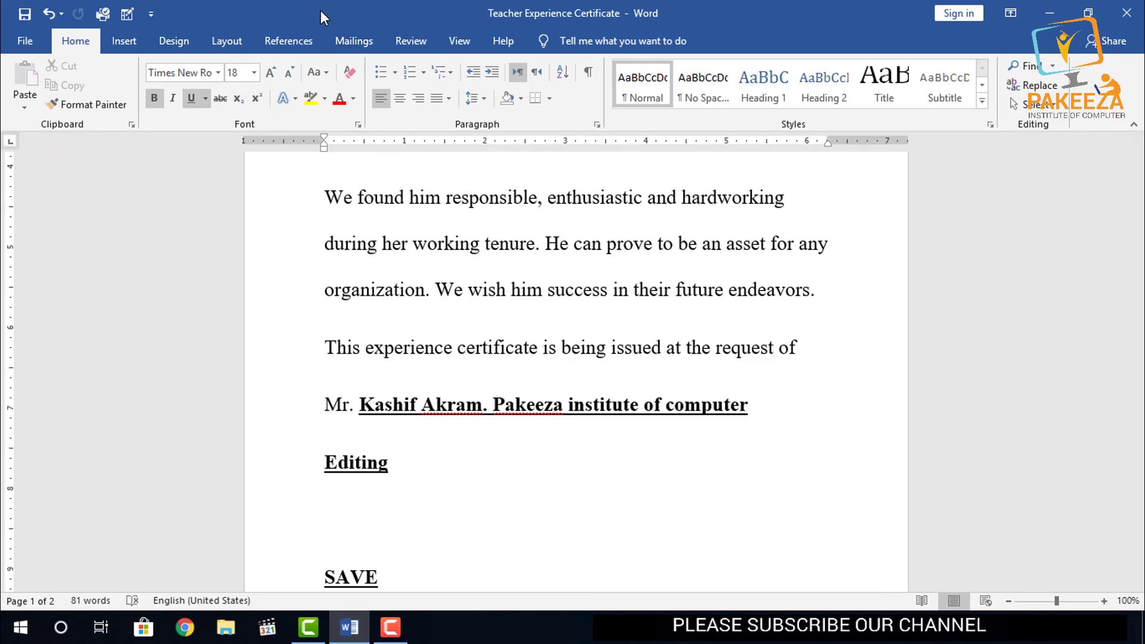
{"action": "left_click", "coordinate": [287, 10]}
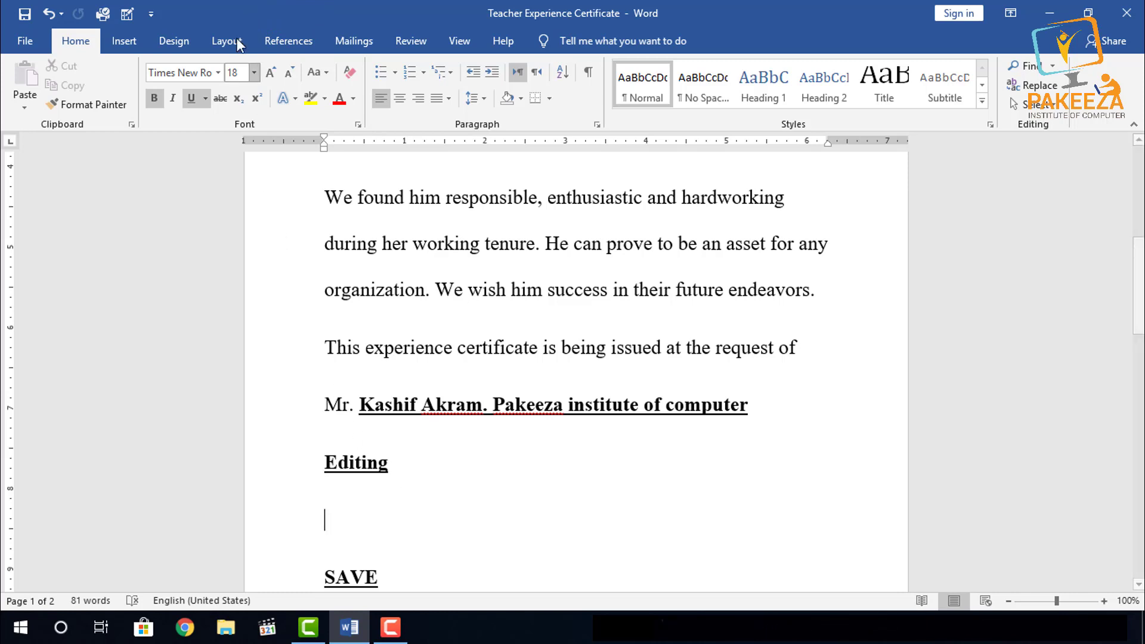
{"action": "left_click", "coordinate": [206, 13]}
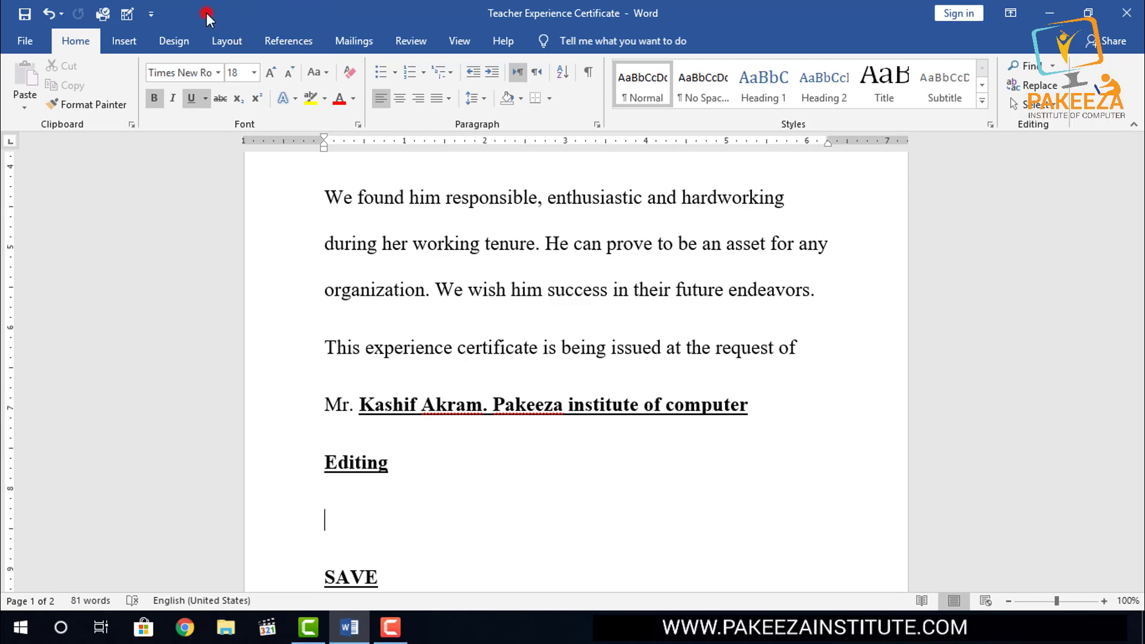
Start a Save As copy in the Desktop folder on This PC and name it "Teacher Experience Certificate 2".
{"action": "left_click", "coordinate": [20, 41]}
{"action": "left_click", "coordinate": [31, 207]}
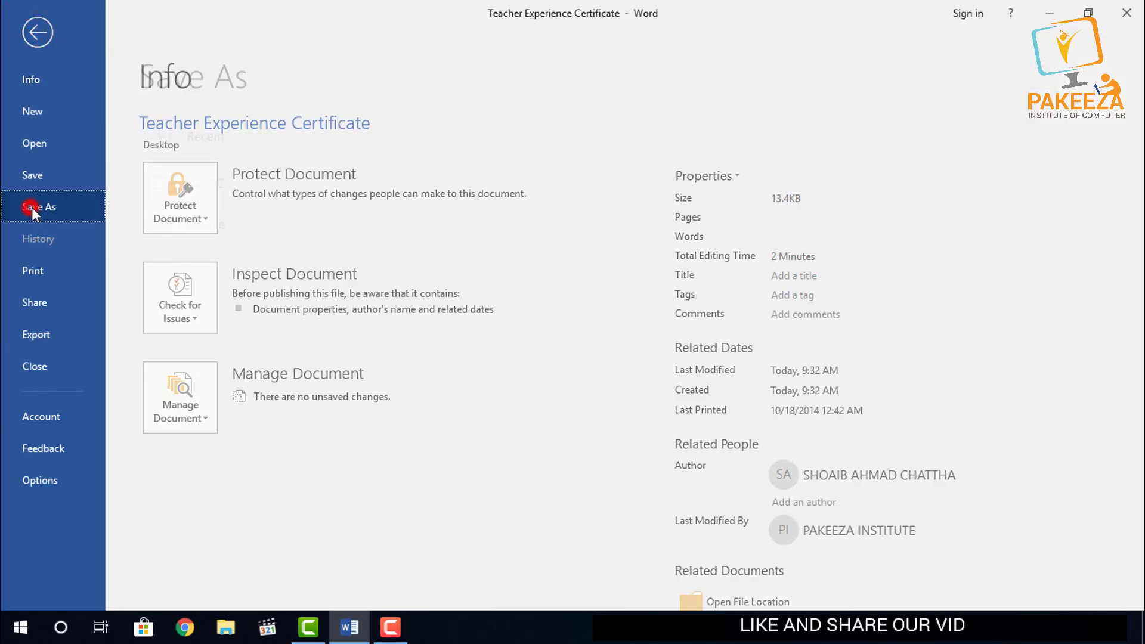
{"action": "left_click", "coordinate": [216, 183]}
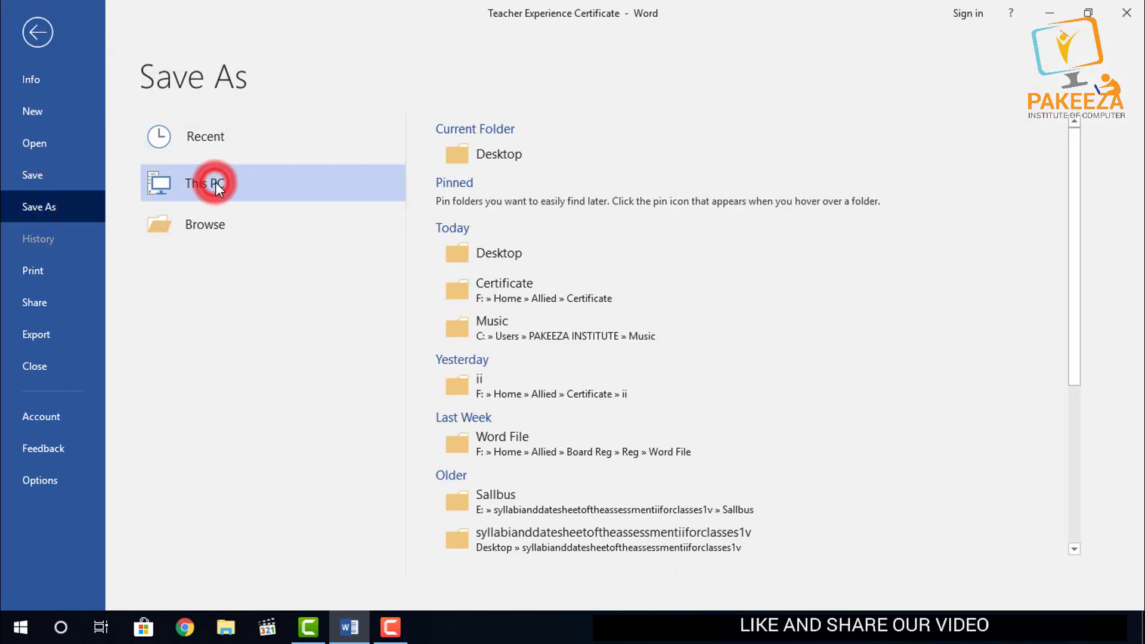
{"action": "left_click", "coordinate": [365, 291]}
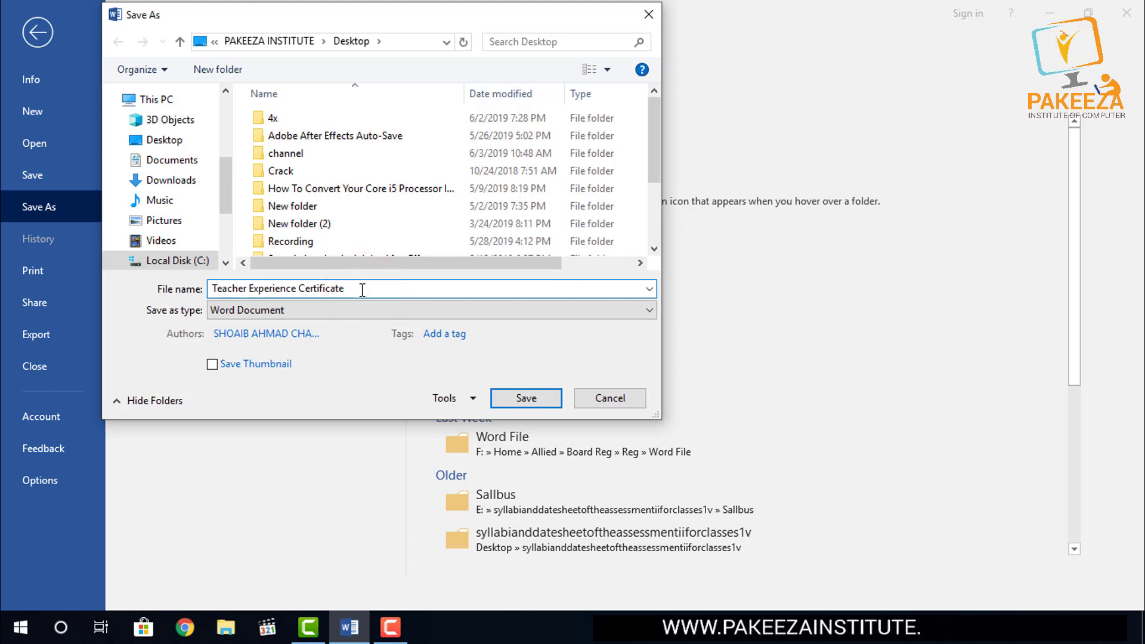
{"action": "type", "text": "2"}
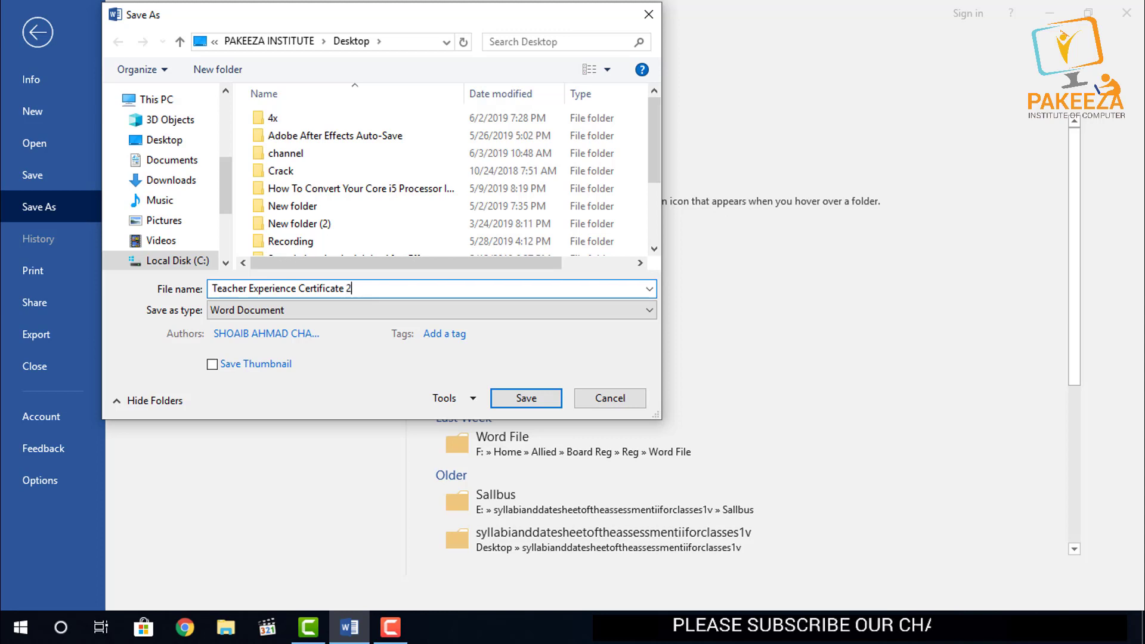
Try PDF and Word 97-2003 Document as file types for the copy.
{"action": "left_click", "coordinate": [303, 311]}
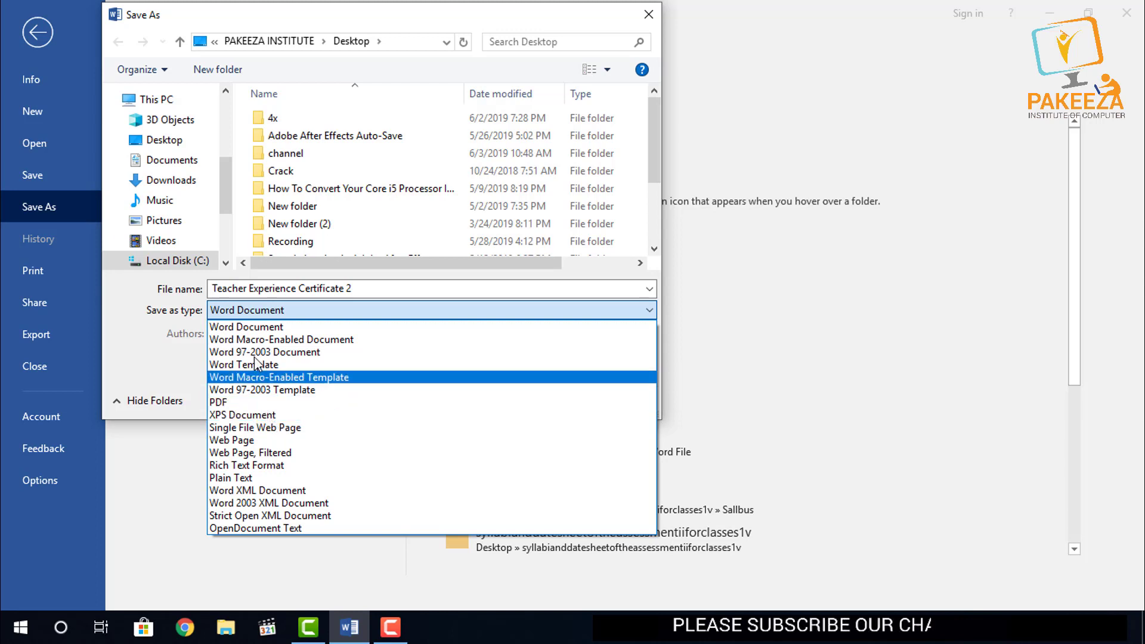
{"action": "left_click", "coordinate": [246, 404]}
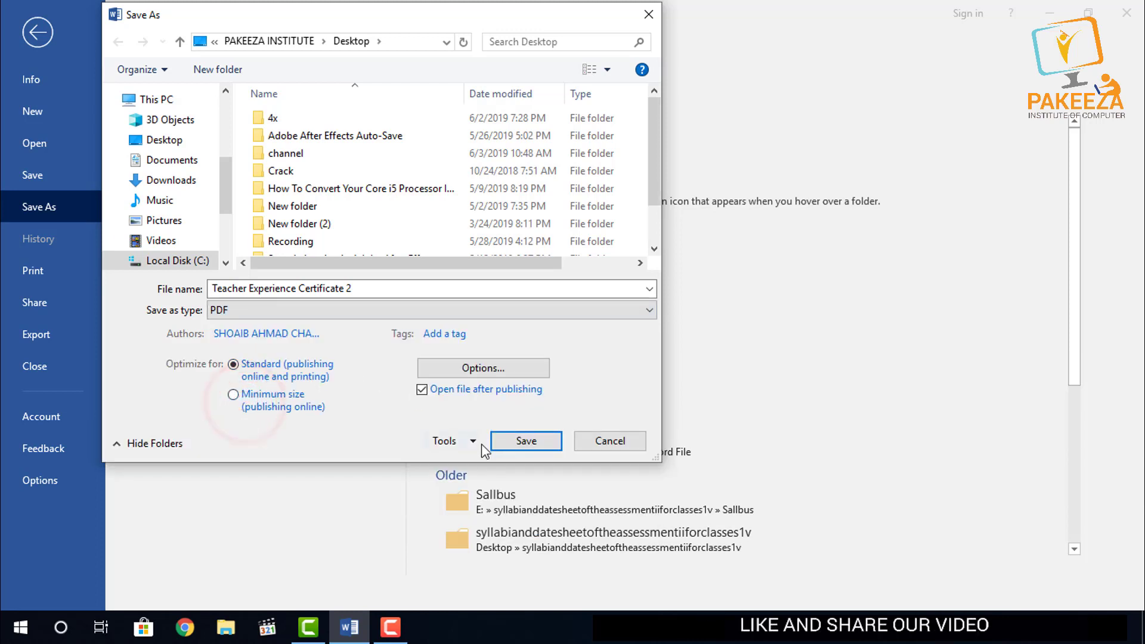
{"action": "left_click", "coordinate": [222, 311]}
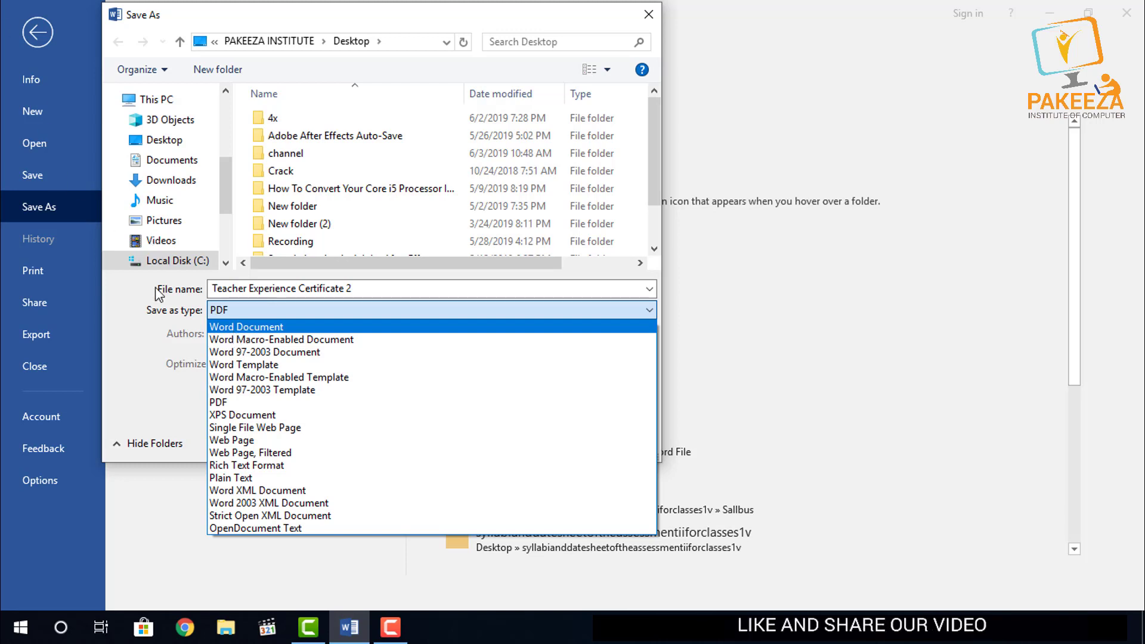
{"action": "left_click", "coordinate": [256, 353]}
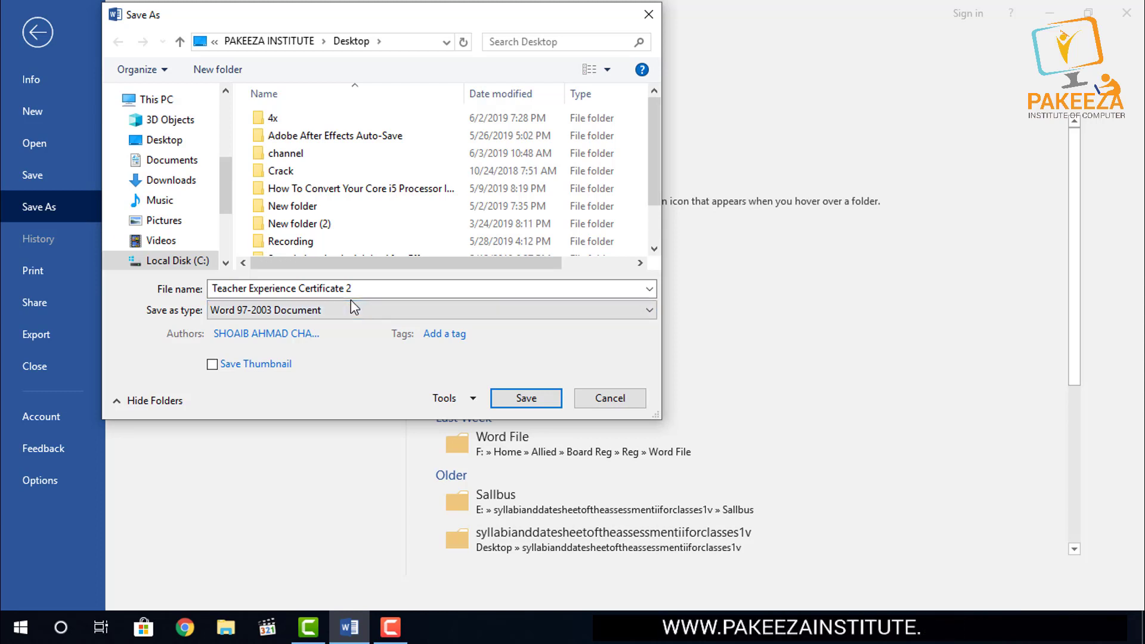
Set the copy's file type to Word Document and save it.
{"action": "left_click", "coordinate": [344, 313]}
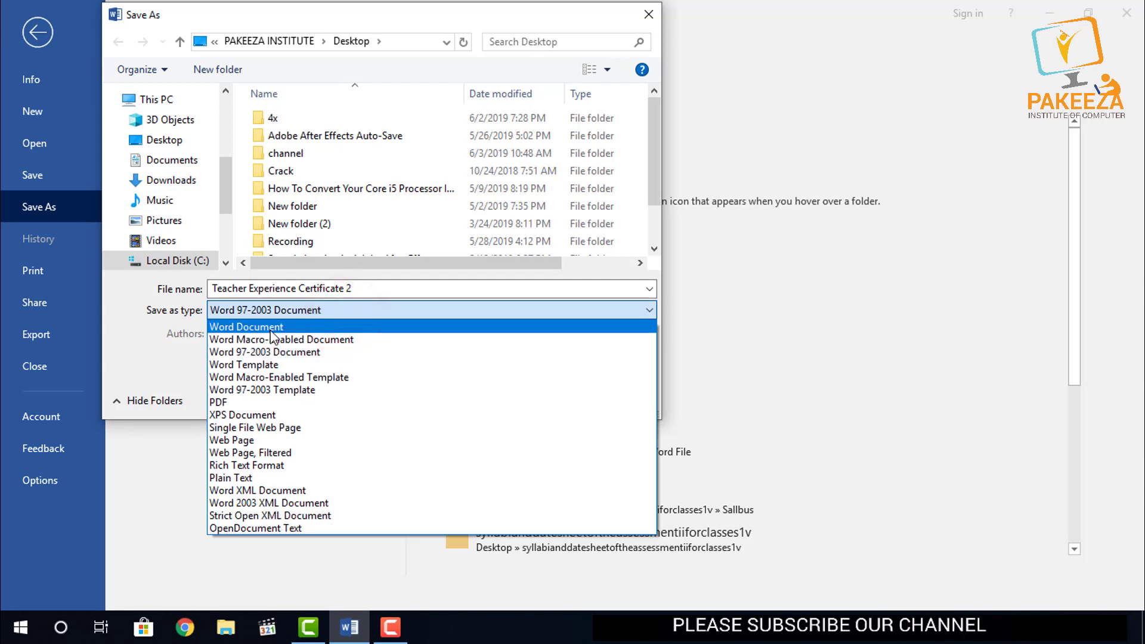
{"action": "left_click", "coordinate": [271, 328]}
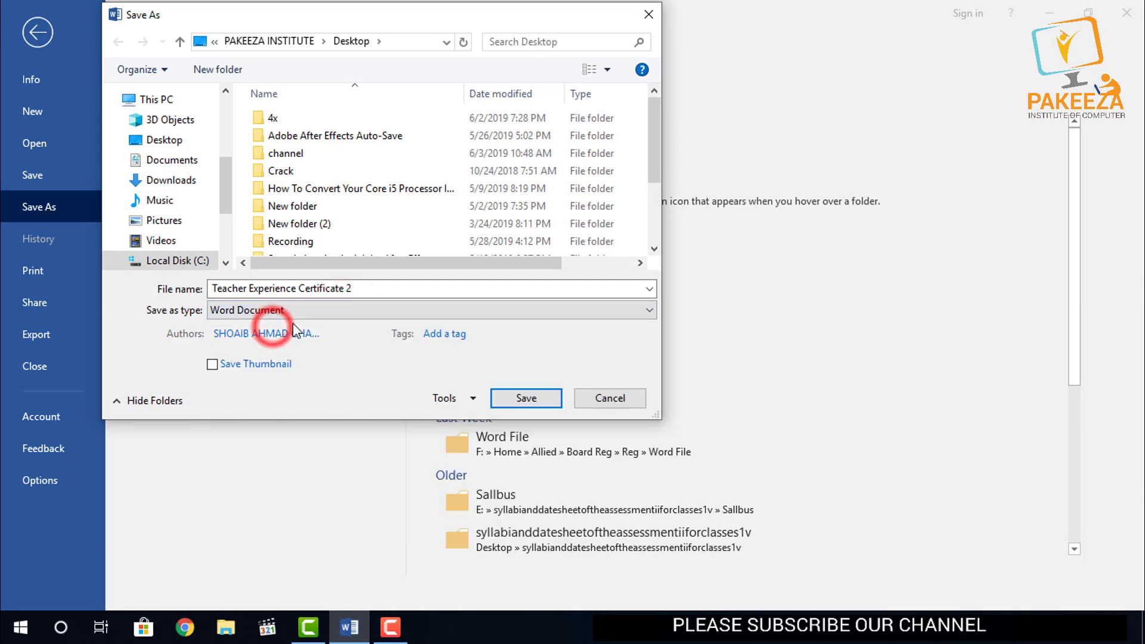
{"action": "left_click", "coordinate": [517, 396]}
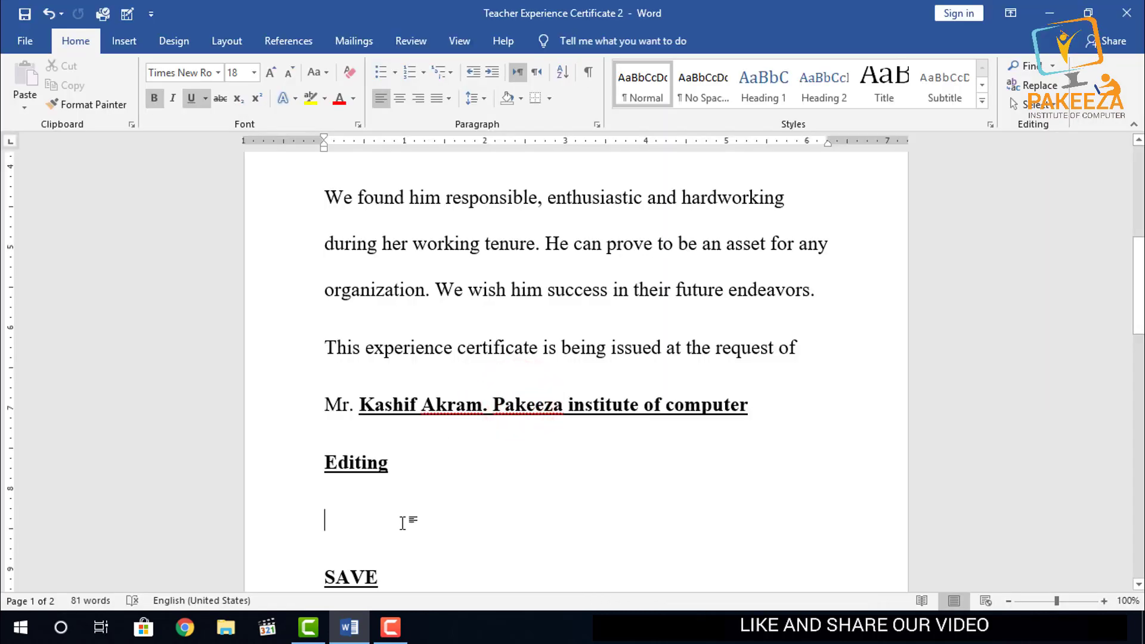
Show the Windows desktop, open the Teacher Experience Certificate 2 document from there and look through its text.
{"action": "scroll", "coordinate": [402, 544], "scroll_direction": "down", "scroll_amount": 3}
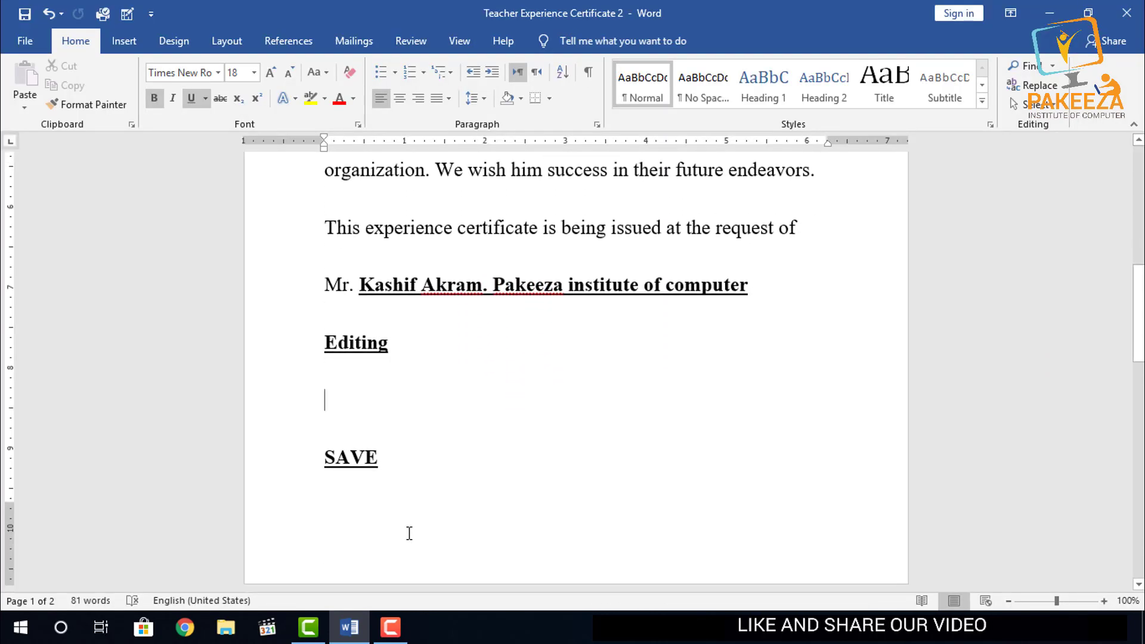
{"action": "left_click", "coordinate": [1050, 13]}
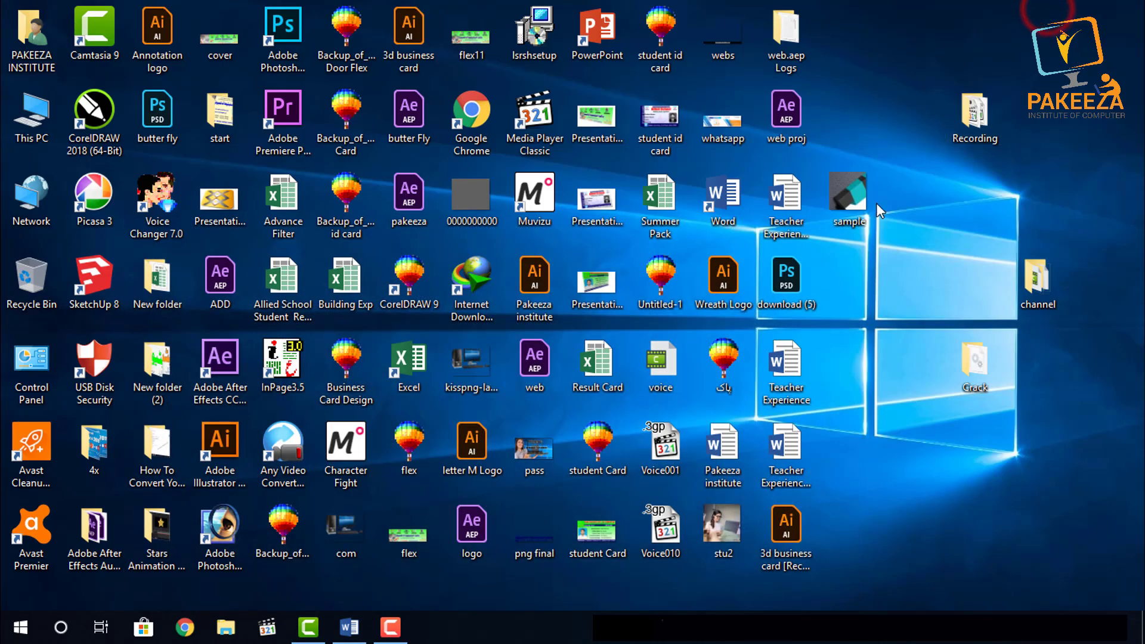
{"action": "left_click", "coordinate": [852, 310]}
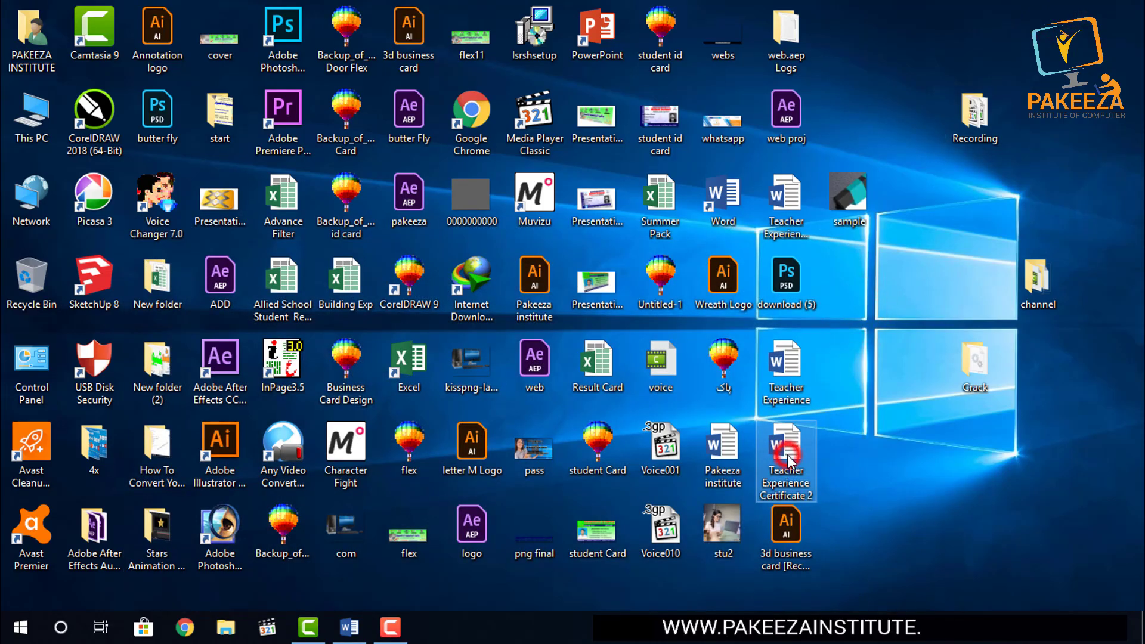
{"action": "mouse_move", "coordinate": [786, 496]}
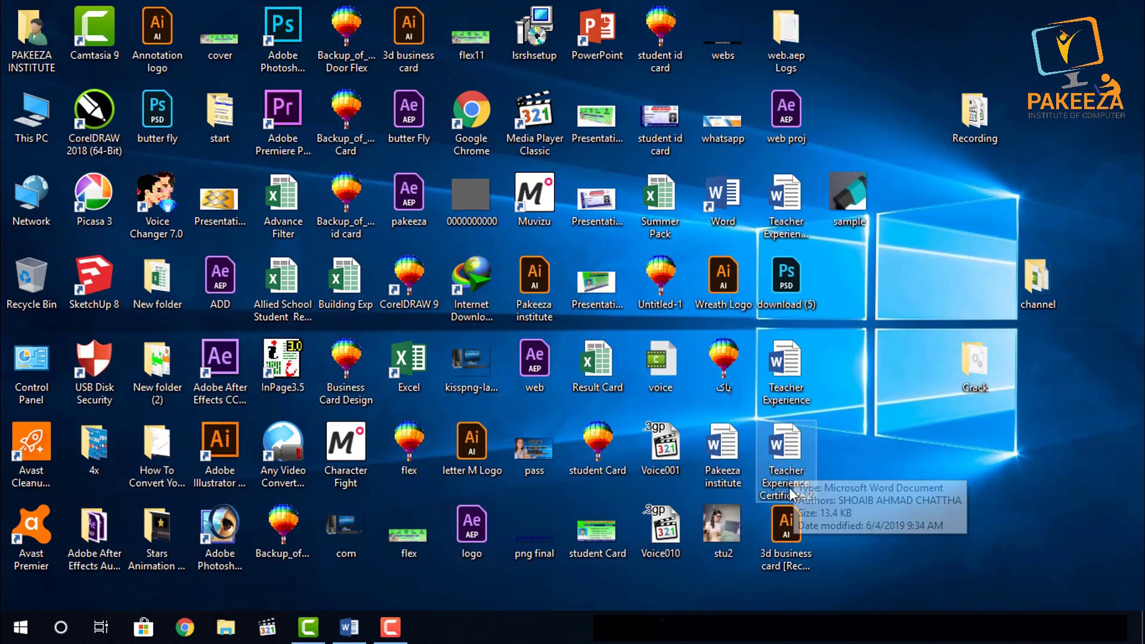
{"action": "double_click", "coordinate": [784, 457]}
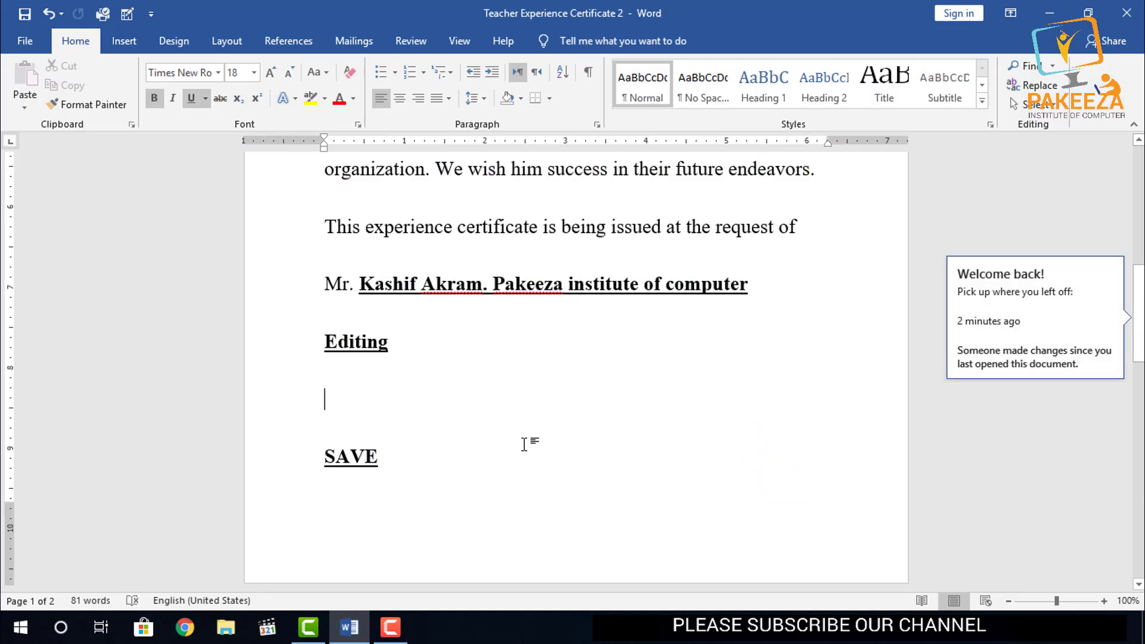
{"action": "scroll", "coordinate": [524, 444], "scroll_direction": "up", "scroll_amount": 5}
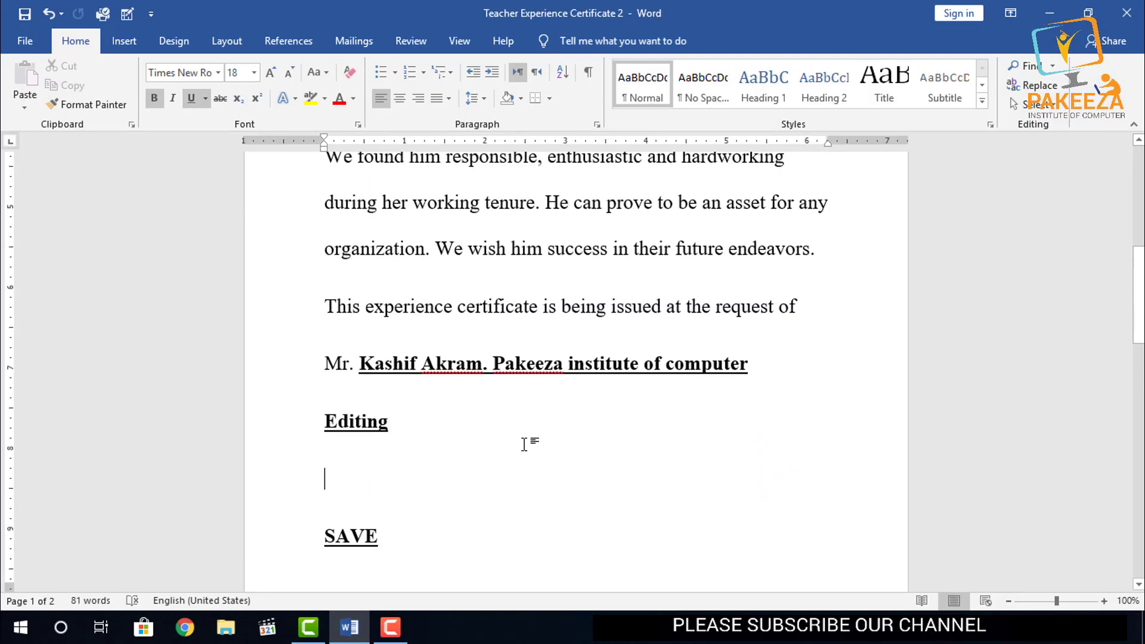
{"action": "scroll", "coordinate": [524, 441], "scroll_direction": "up", "scroll_amount": 1}
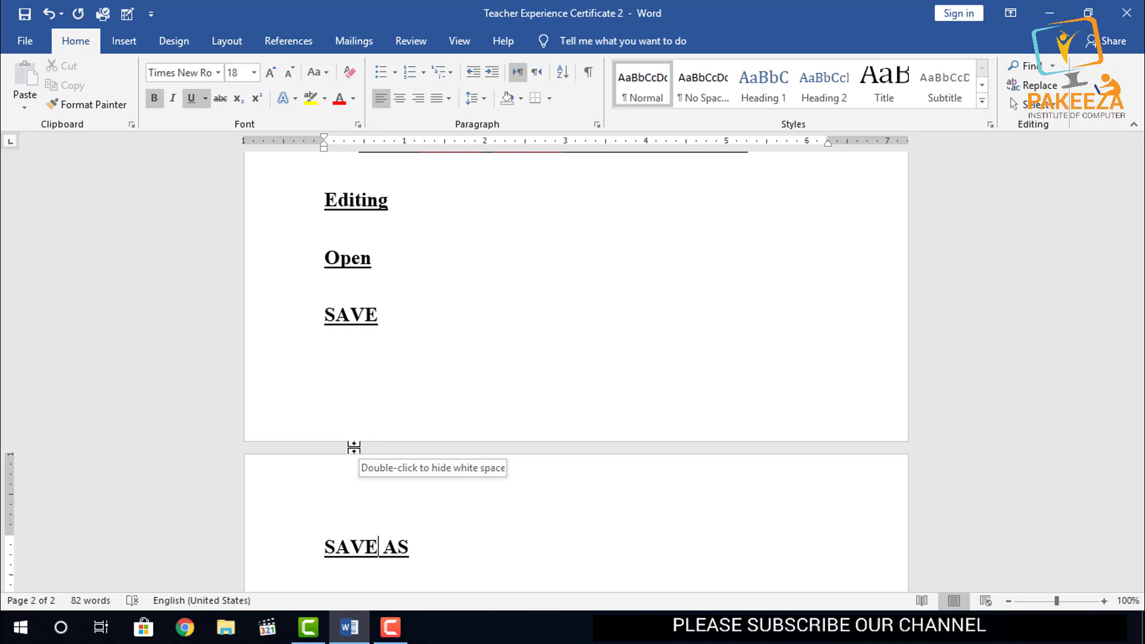
{"action": "left_click", "coordinate": [434, 548]}
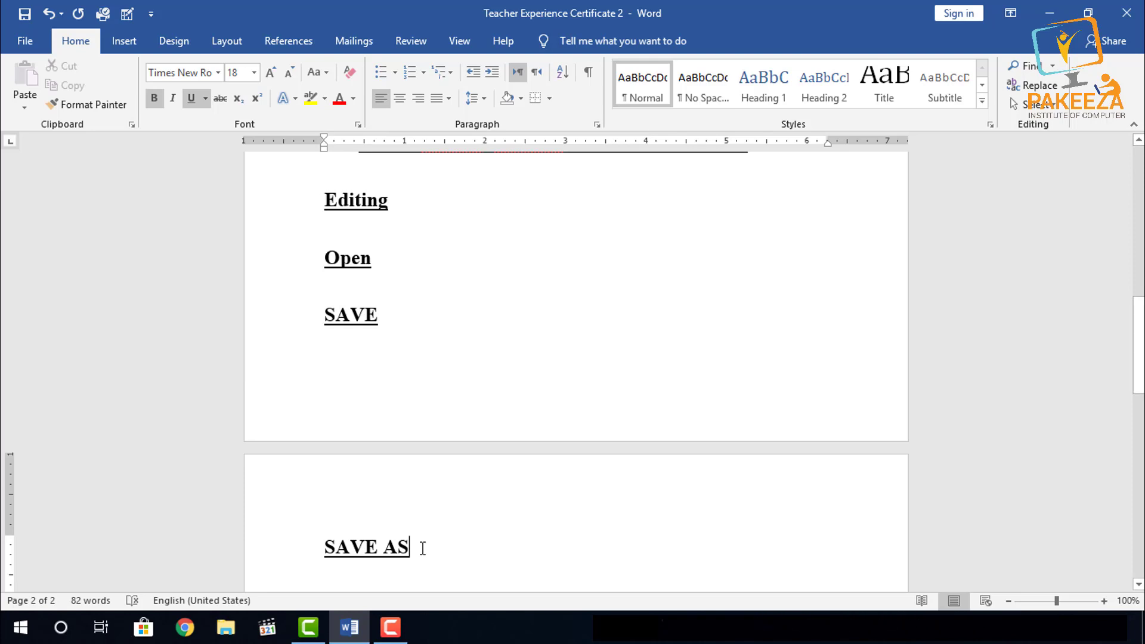
{"action": "left_click", "coordinate": [391, 627]}
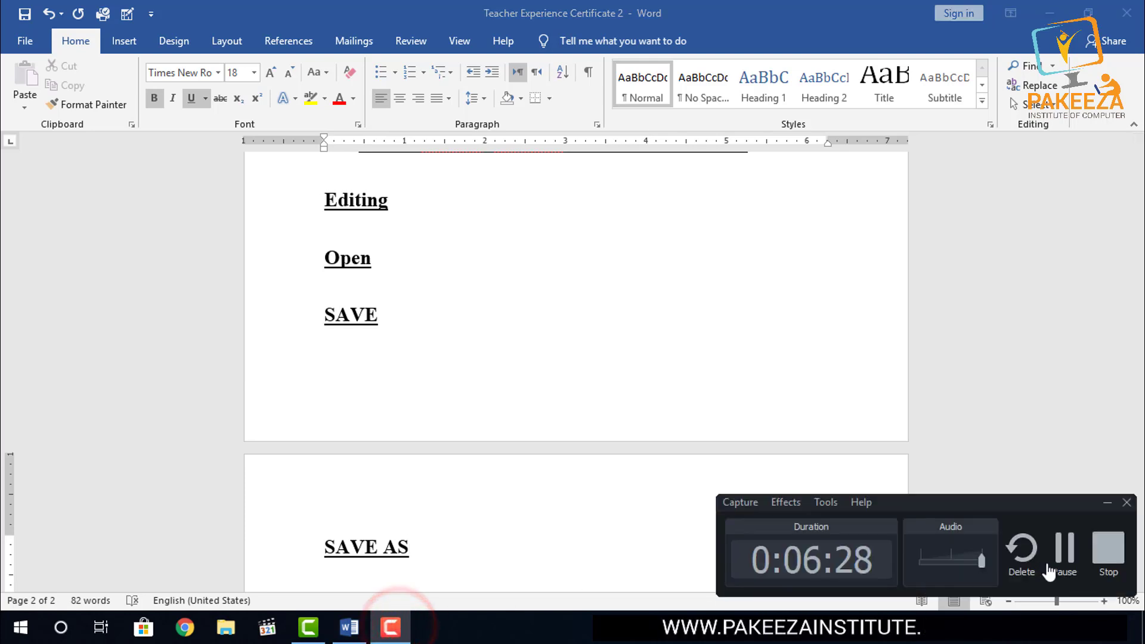